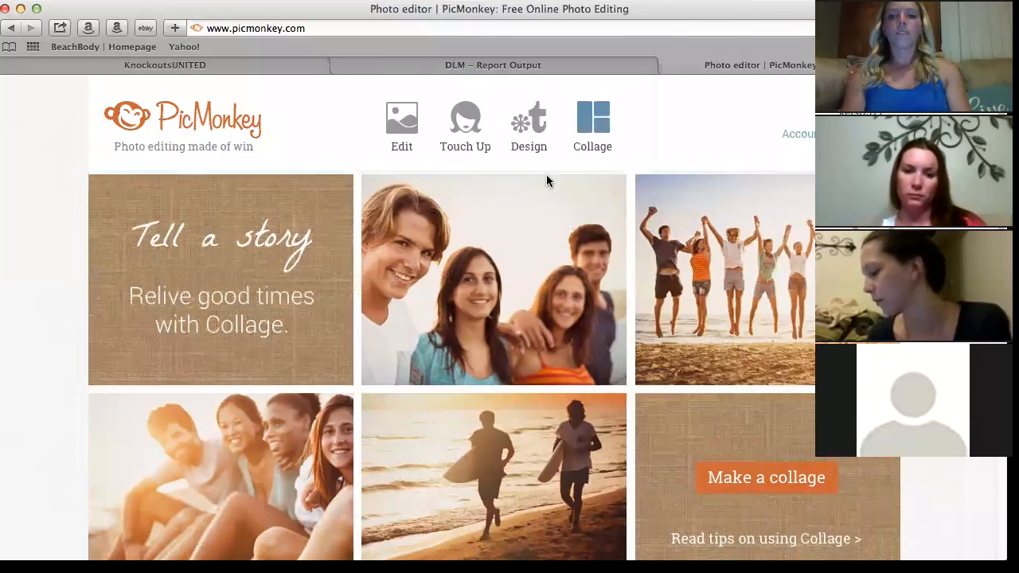
# Open a blank Facebook cover canvas from the Design menu, then go to the KnockoutsUNITED group tab.
pyautogui.moveTo(546, 174)
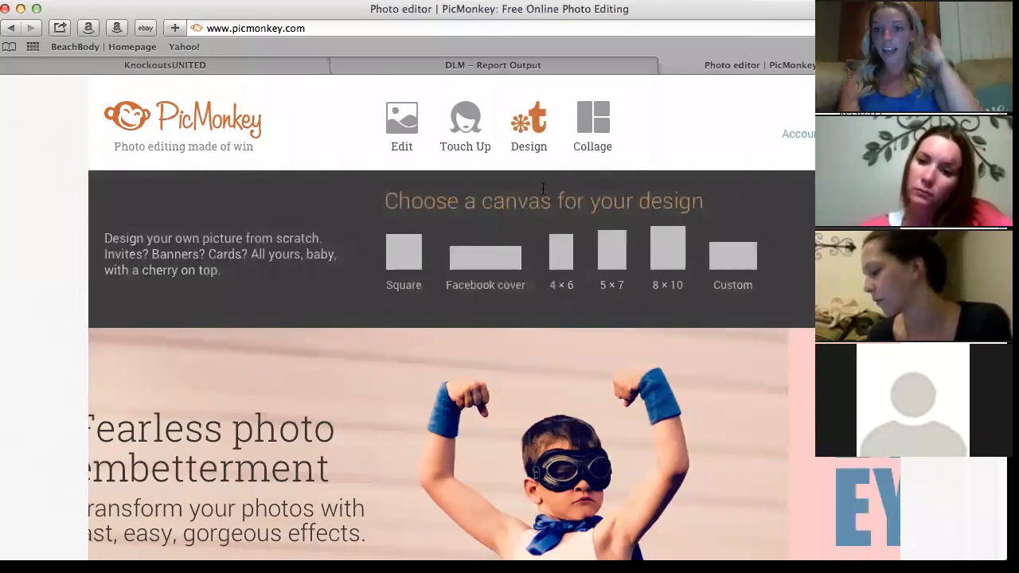
pyautogui.moveTo(419, 136)
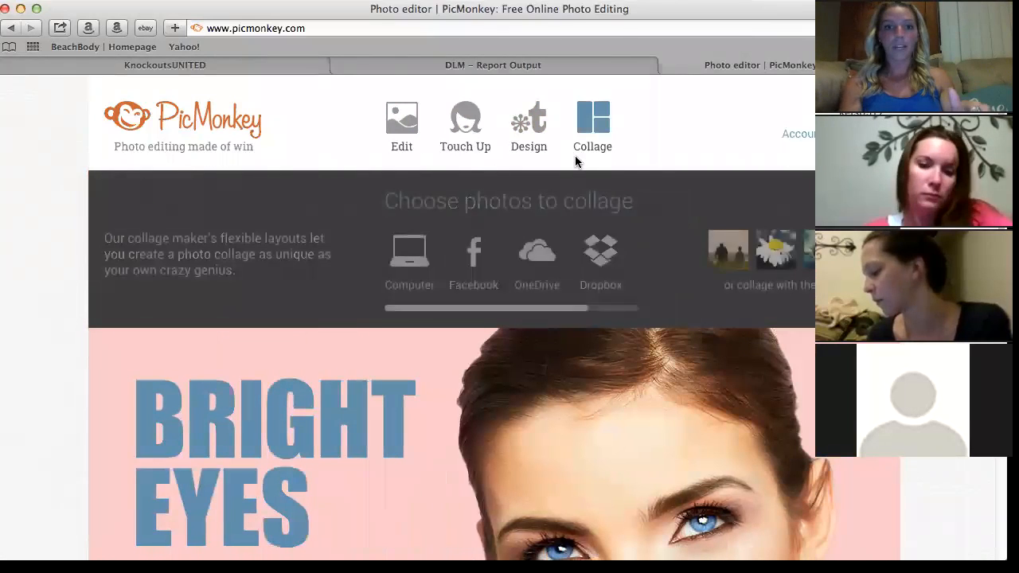
pyautogui.moveTo(533, 126)
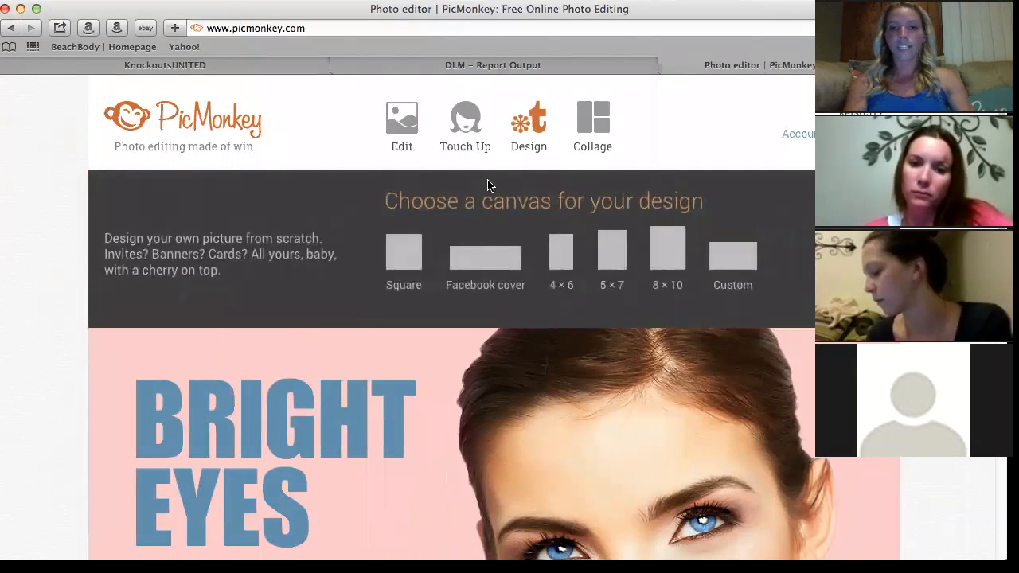
pyautogui.click(471, 263)
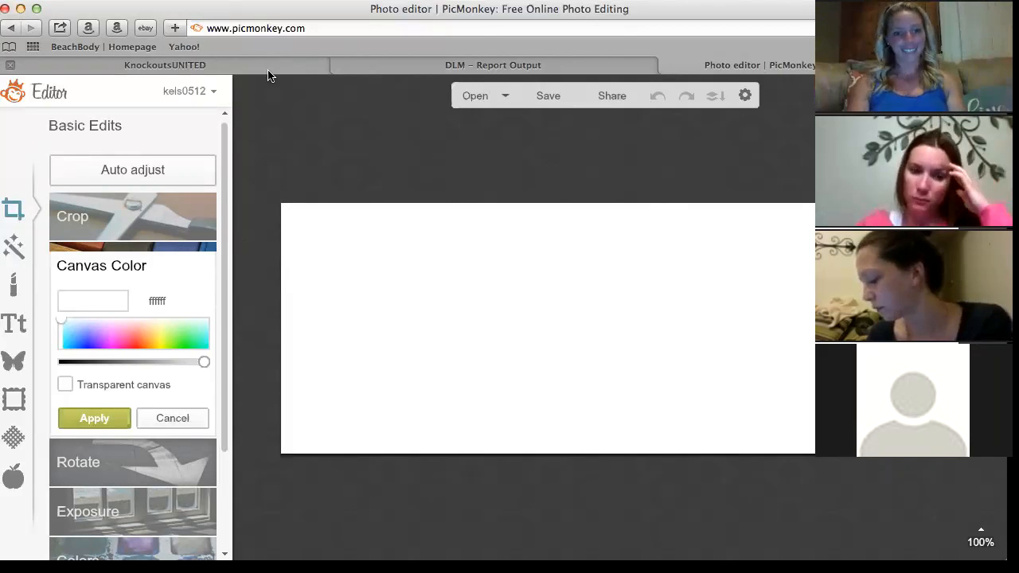
pyautogui.click(236, 64)
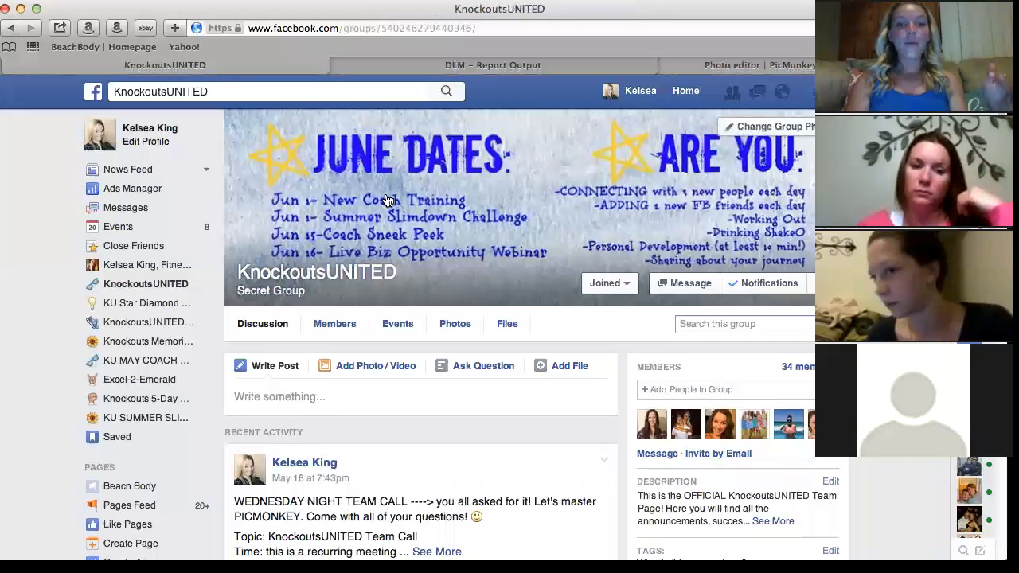
# Go to your own Facebook profile and scroll up to show its full cover photo.
pyautogui.click(640, 90)
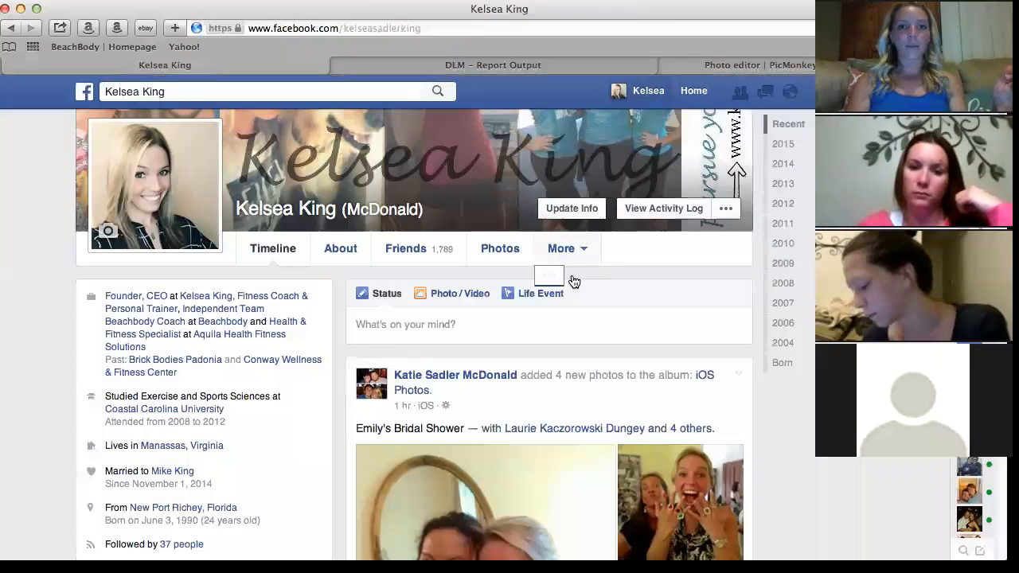
pyautogui.scroll(4, 573, 281)
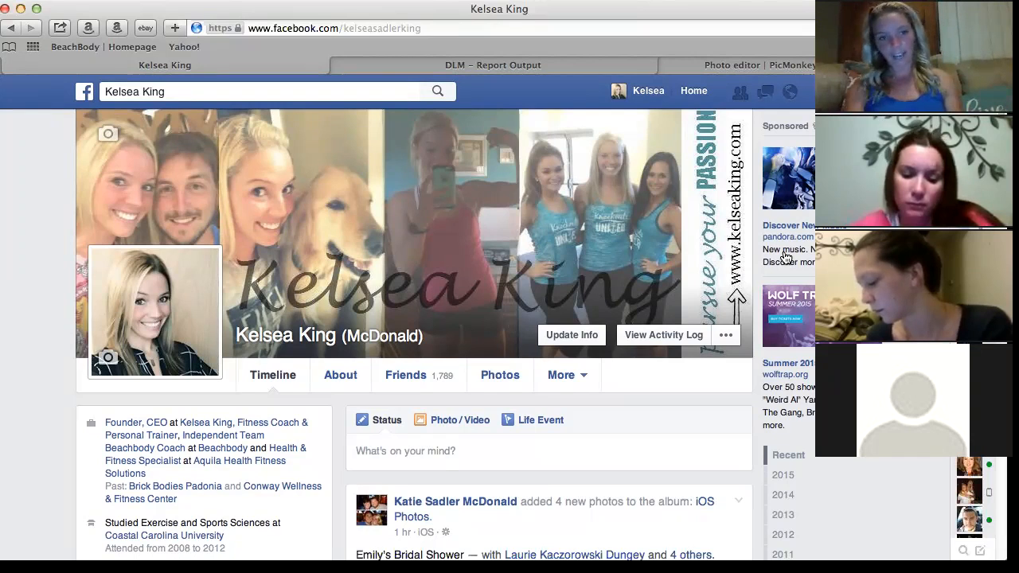
# Search Facebook for the other coach by name and open her profile.
pyautogui.click(364, 94)
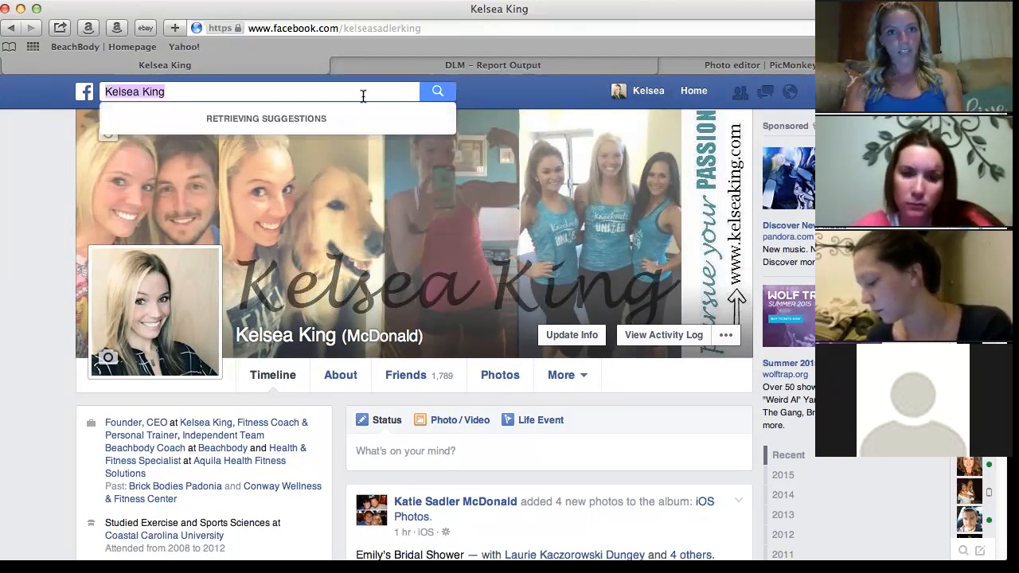
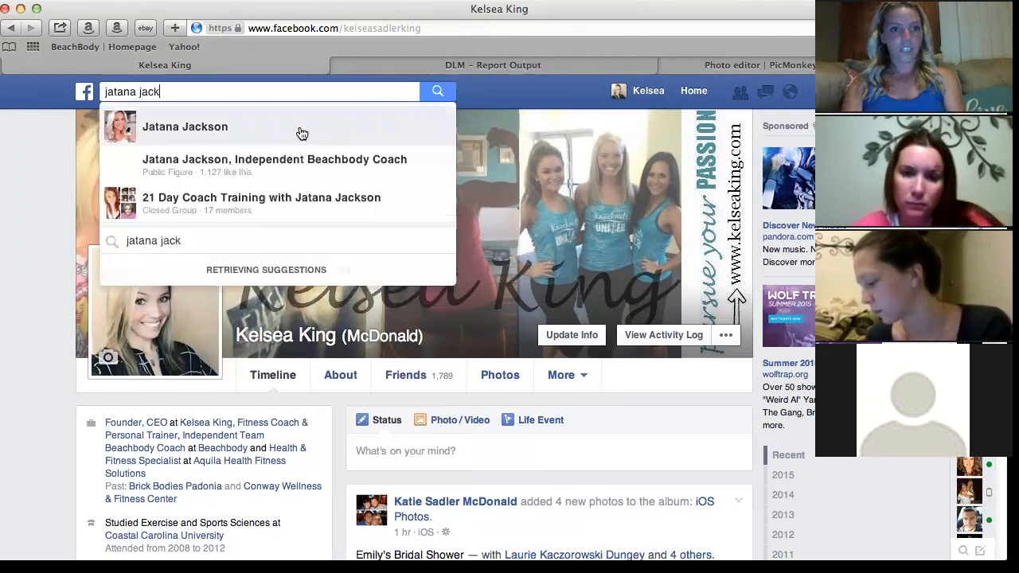
pyautogui.click(316, 128)
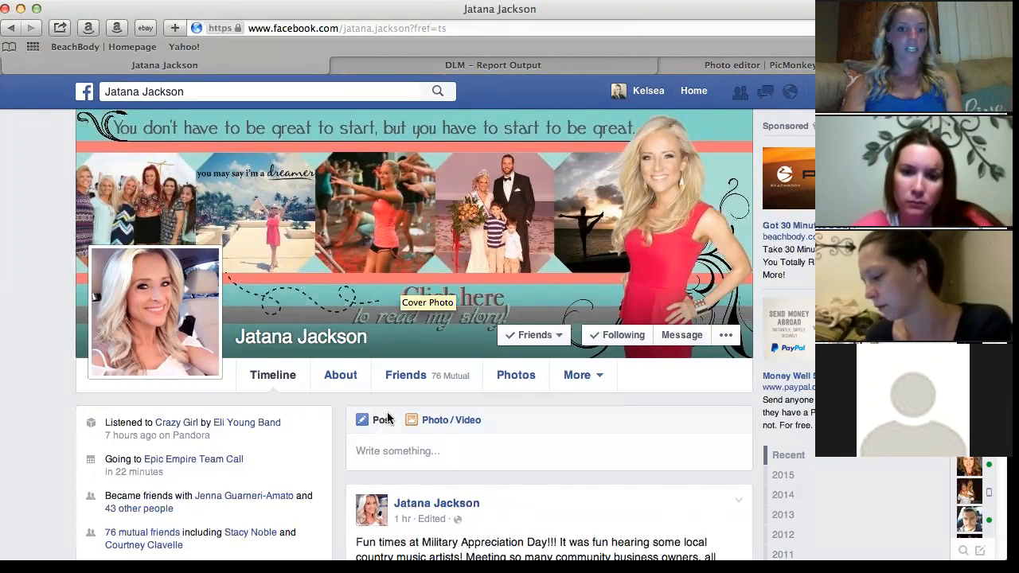
# View her cover photo full size, read its full story, then close the viewer.
pyautogui.click(509, 237)
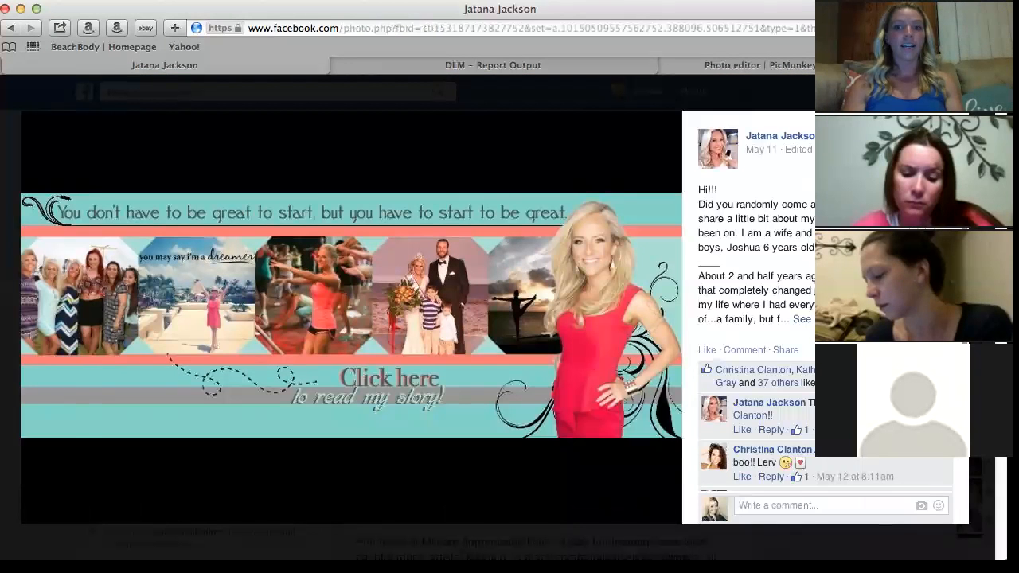
pyautogui.click(803, 319)
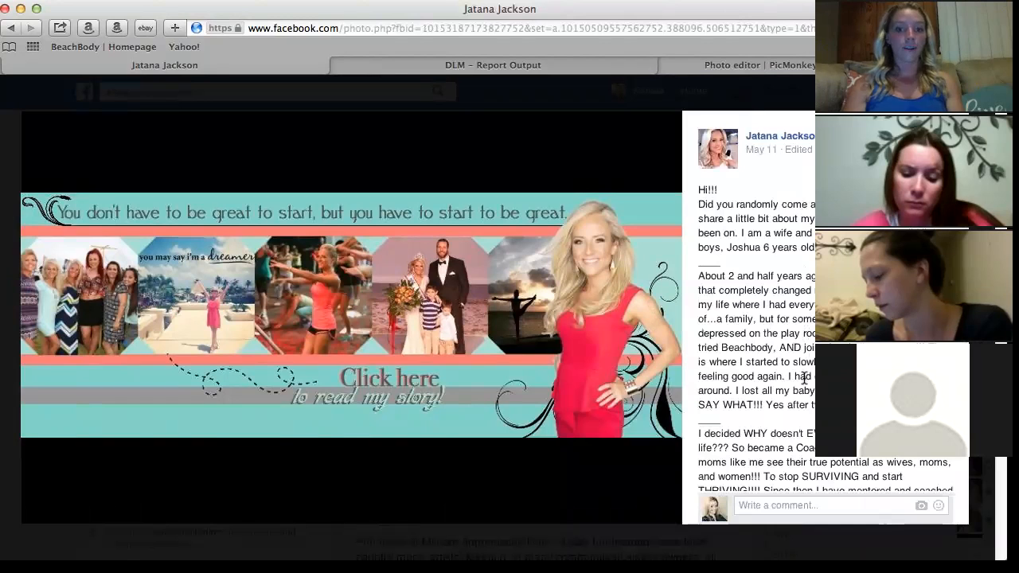
pyautogui.scroll(-6, 804, 379)
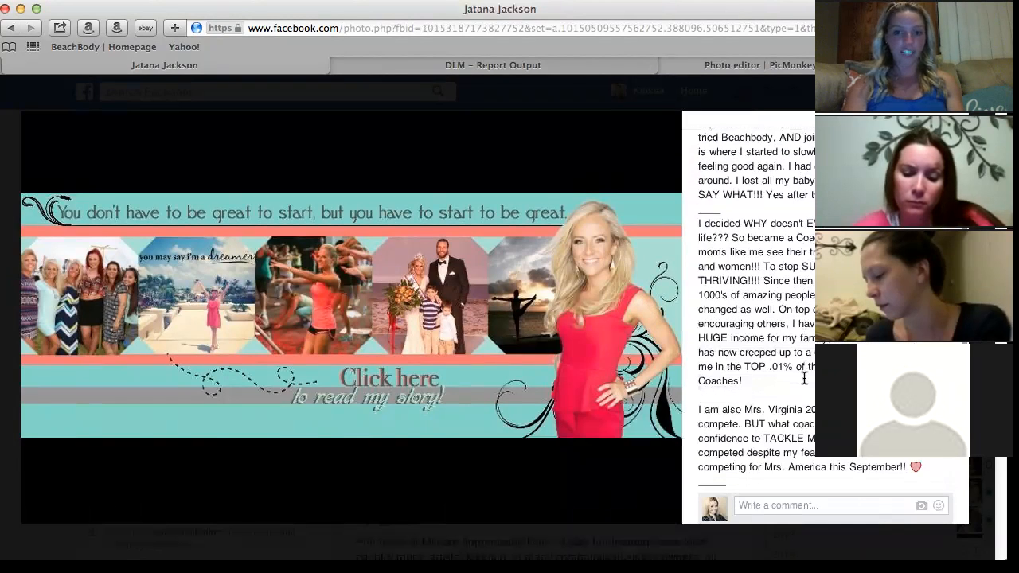
pyautogui.scroll(-2, 804, 379)
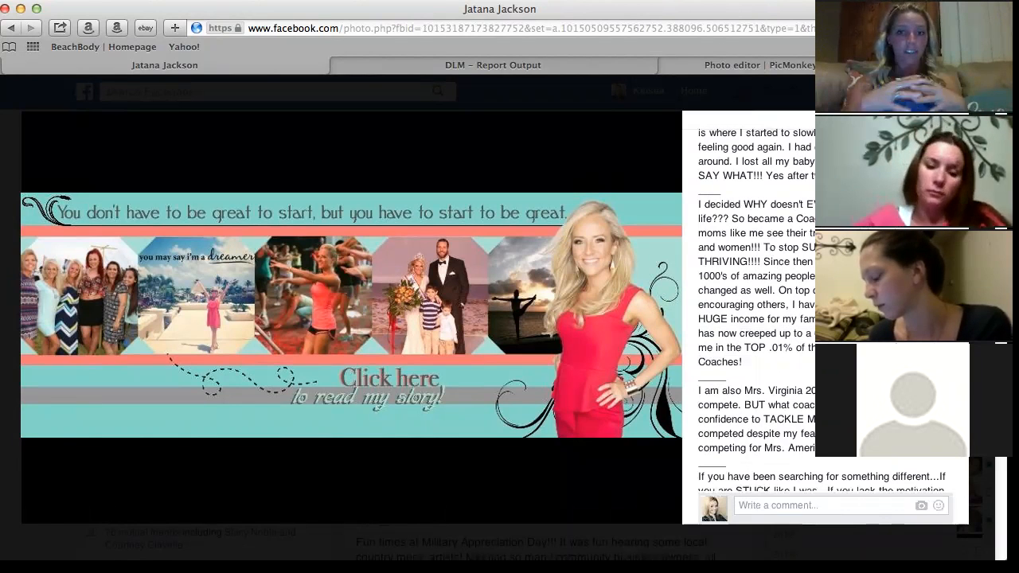
pyautogui.press('Escape')
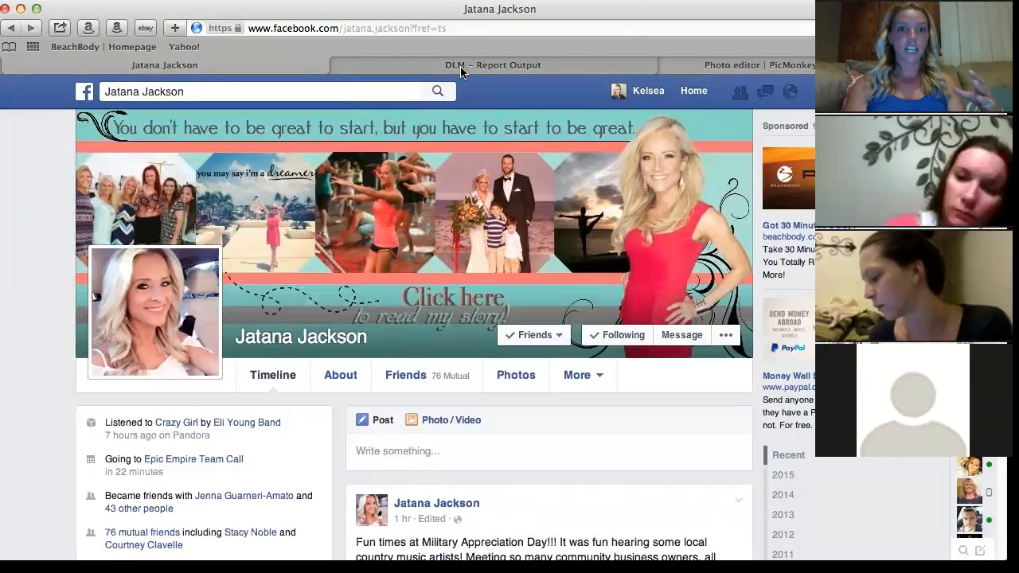
# Find a second coach's profile and read the full story posted with her cover photo.
pyautogui.click(284, 92)
pyautogui.write('bonnie')
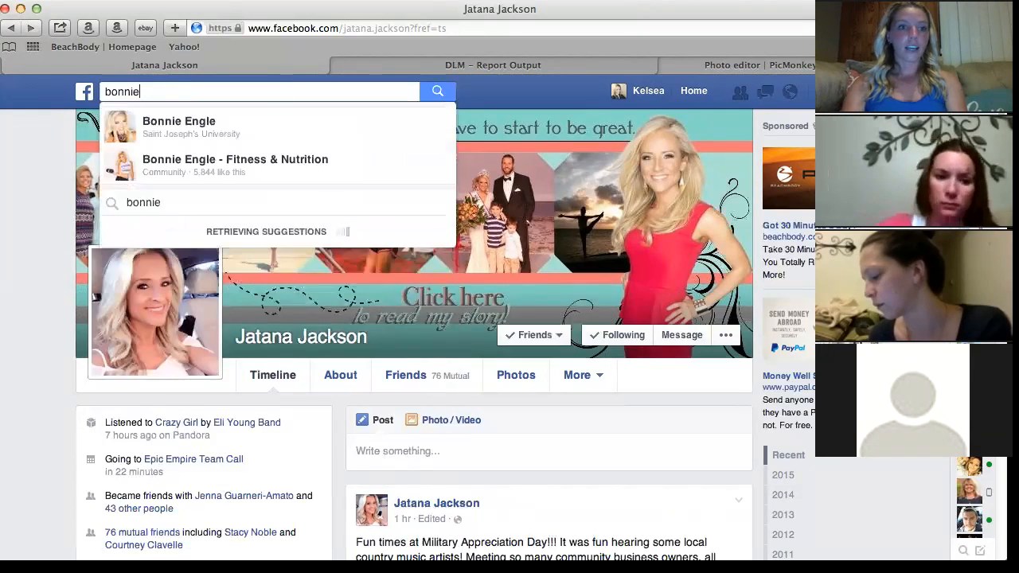
pyautogui.click(167, 131)
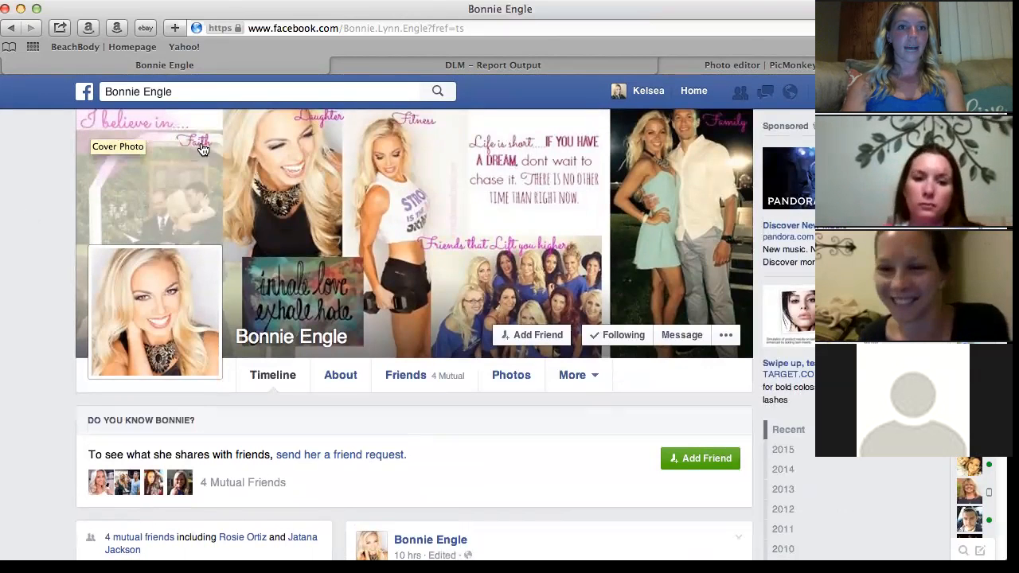
pyautogui.click(620, 210)
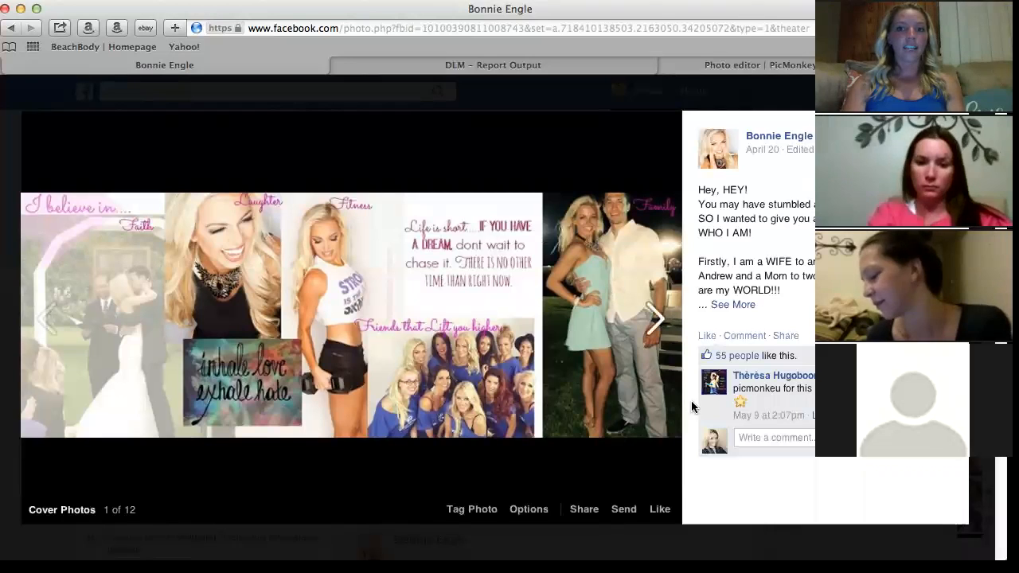
pyautogui.click(733, 306)
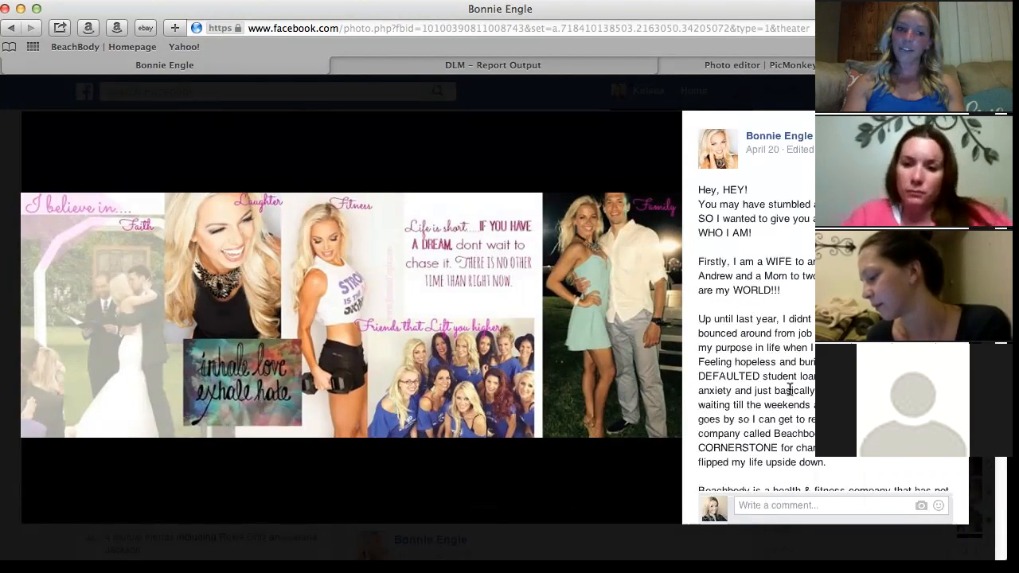
pyautogui.scroll(-1, 789, 388)
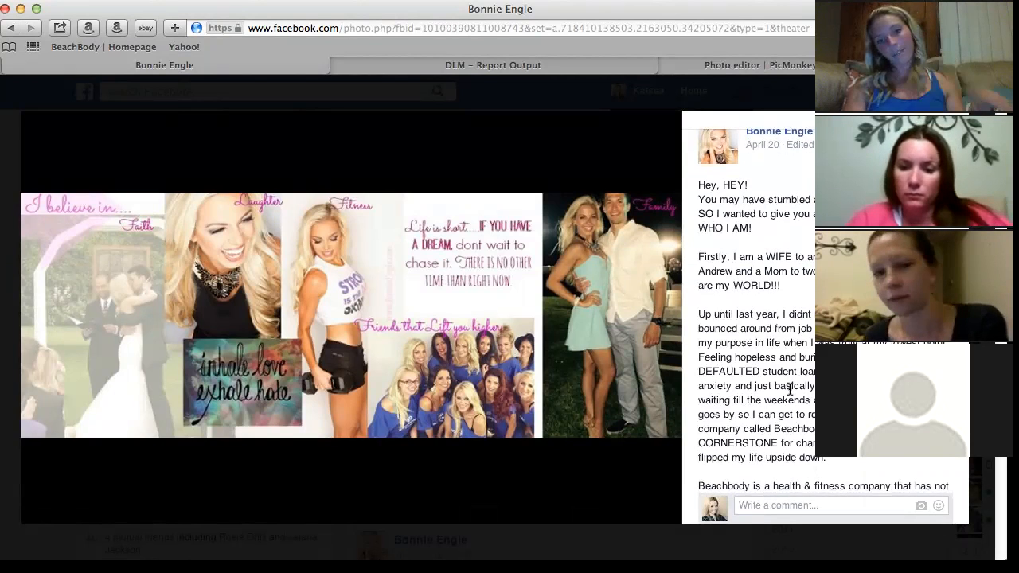
pyautogui.scroll(-2, 790, 389)
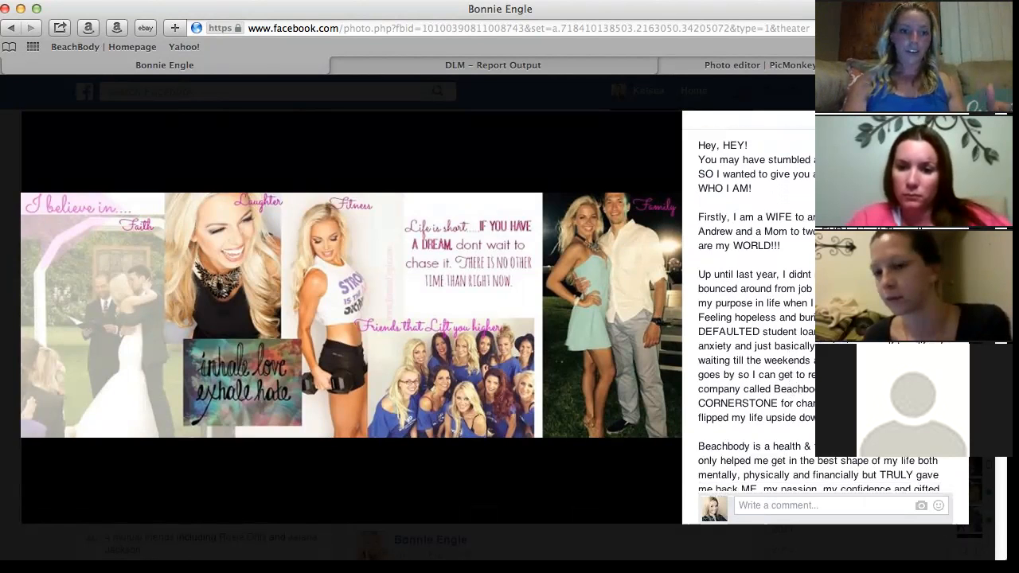
pyautogui.press('Escape')
# Browse your own profile's past cover photos, then return to the PicMonkey editor.
pyautogui.click(647, 91)
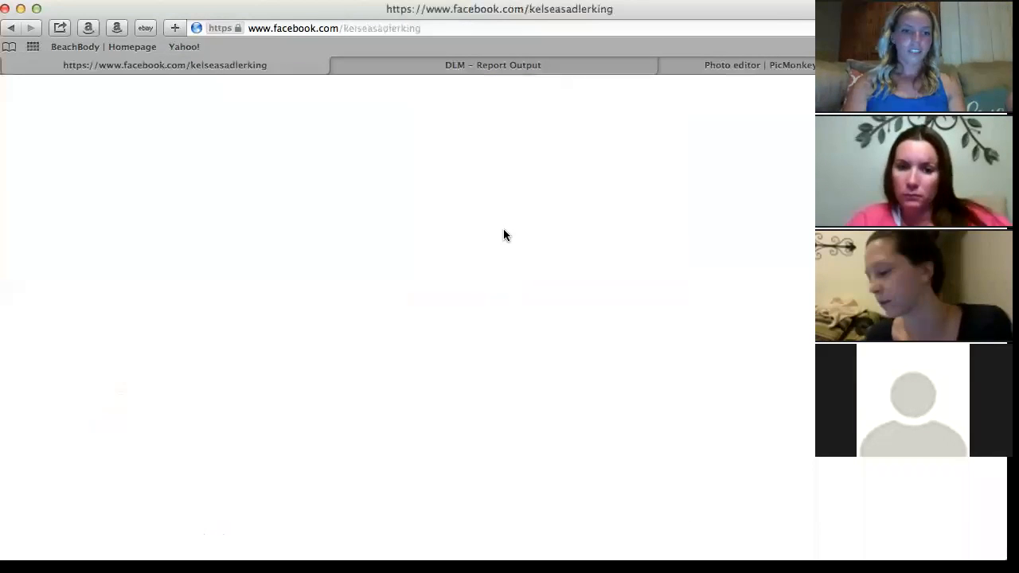
pyautogui.click(396, 171)
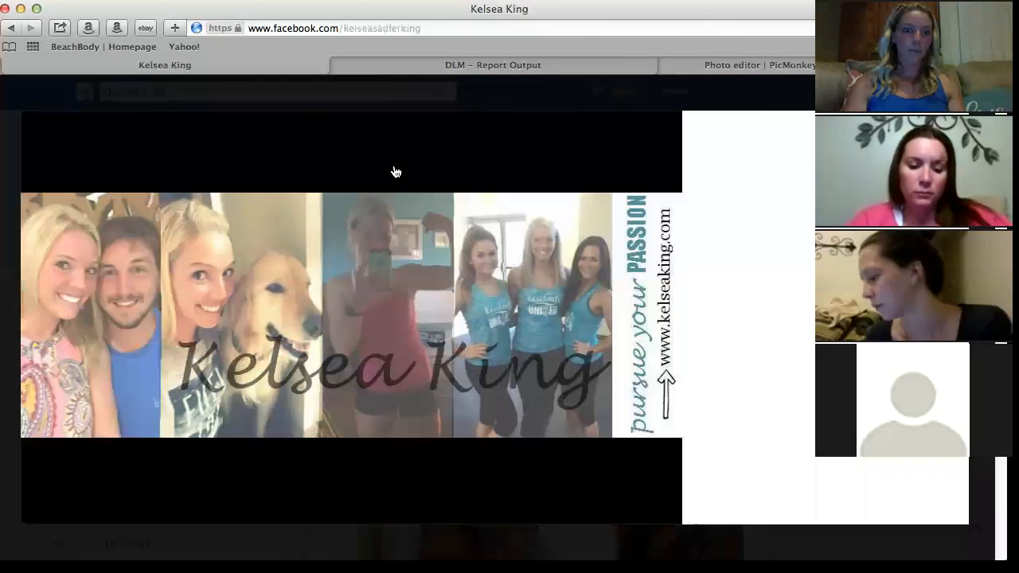
pyautogui.press('Right')
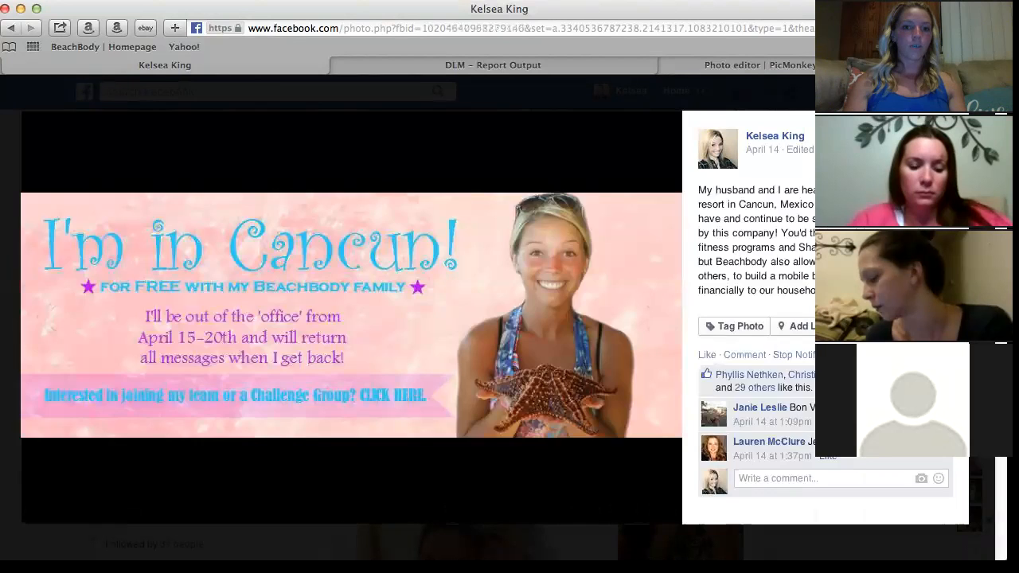
pyautogui.press('Right')
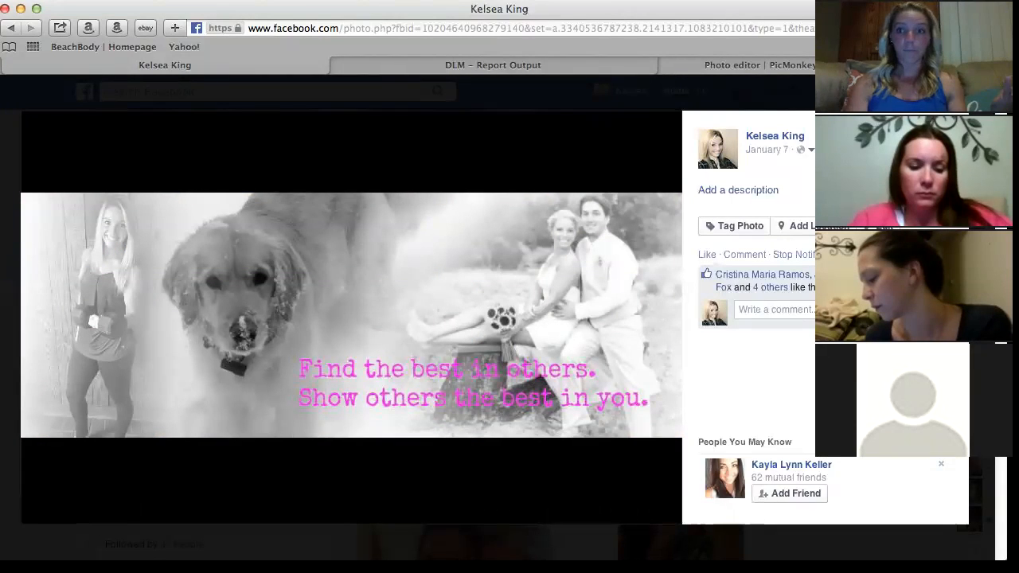
pyautogui.press('Escape')
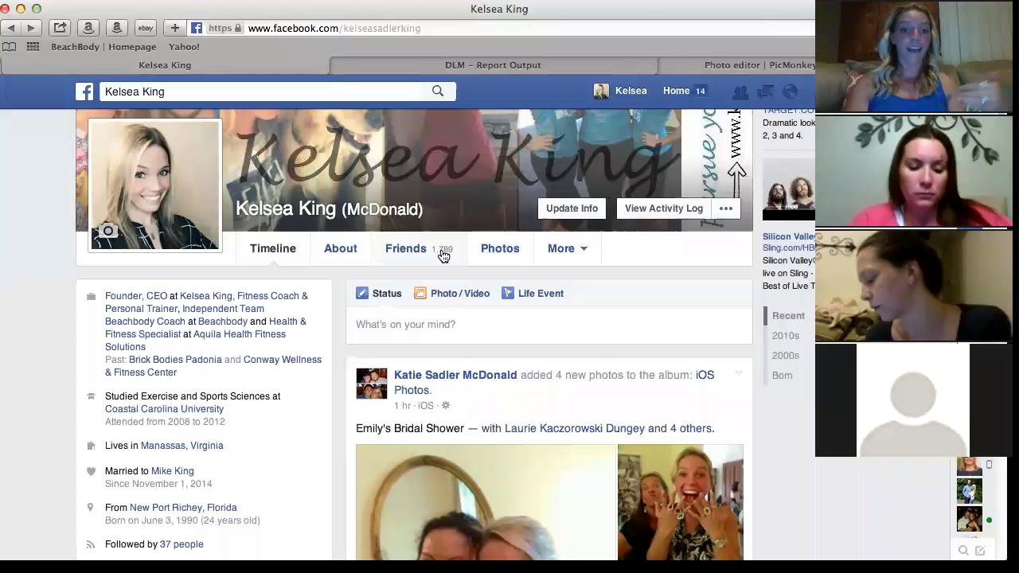
pyautogui.scroll(3, 443, 254)
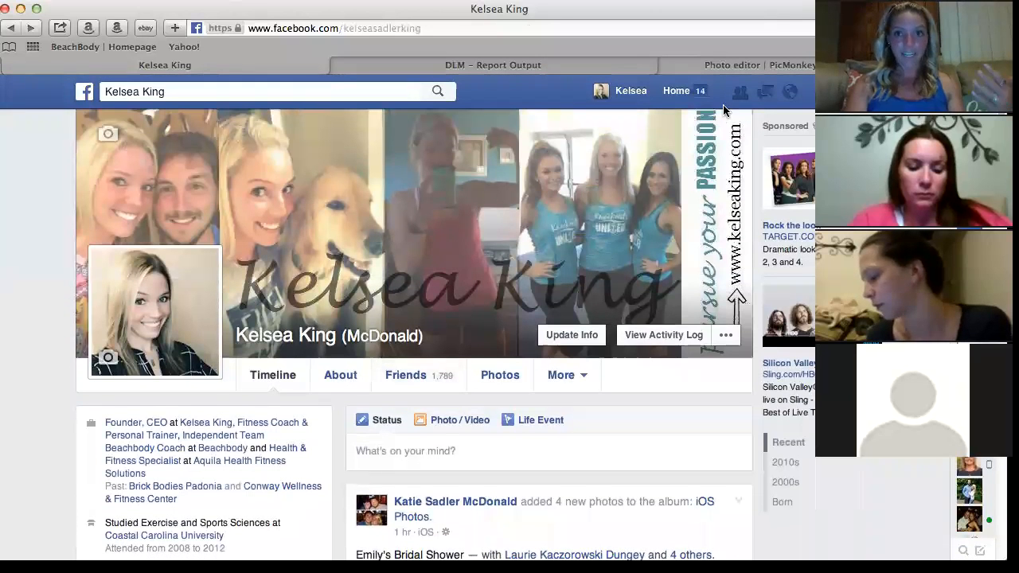
pyautogui.click(739, 70)
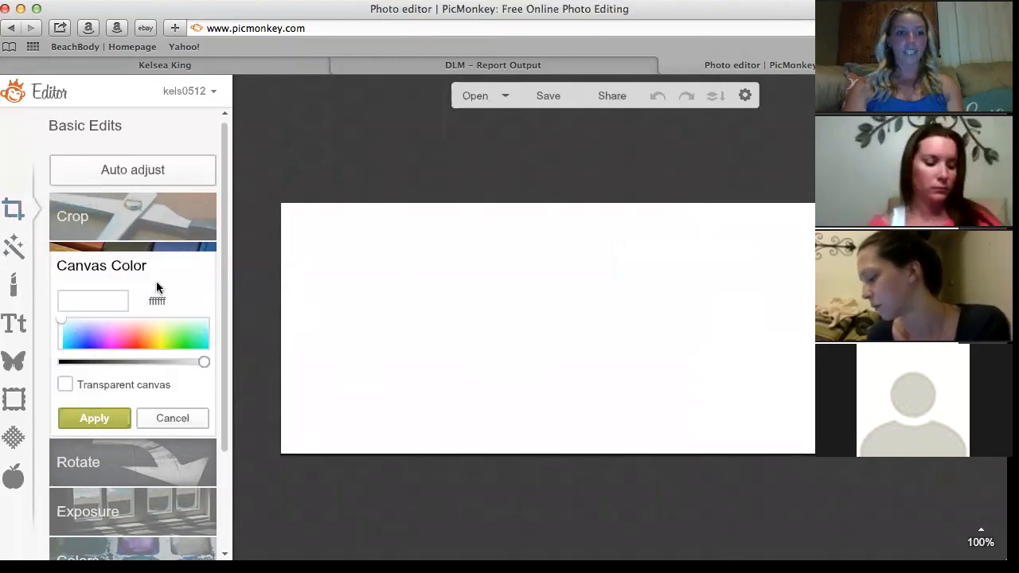
# Set the canvas colour to bright pink ff63f9 and apply it.
pyautogui.click(124, 337)
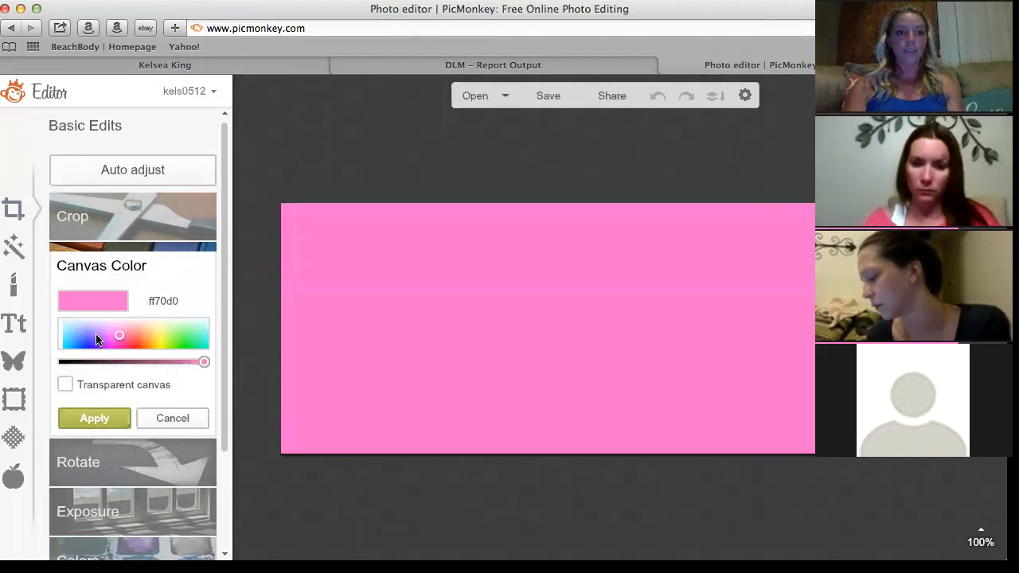
pyautogui.click(96, 336)
pyautogui.click(112, 337)
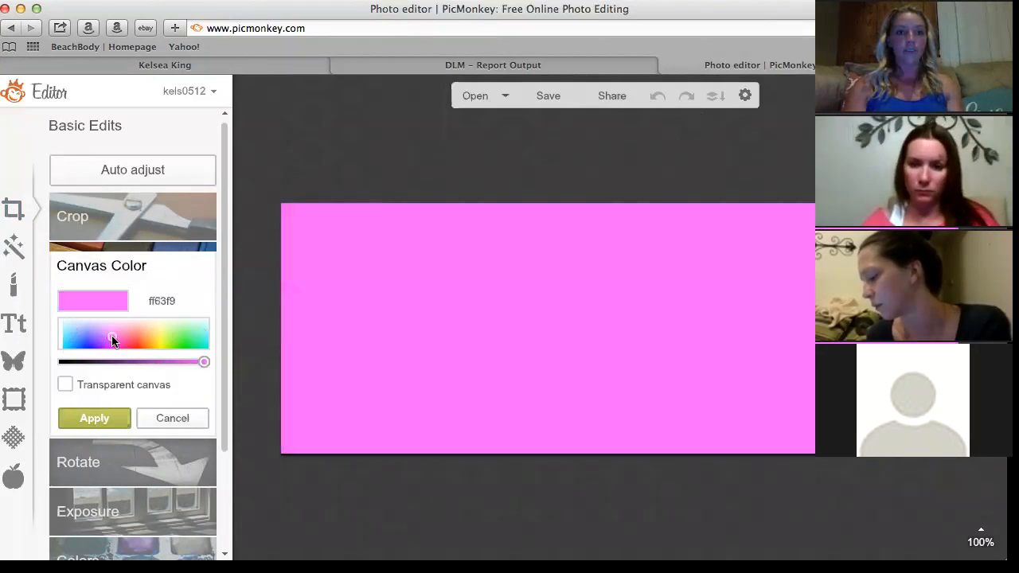
pyautogui.click(94, 418)
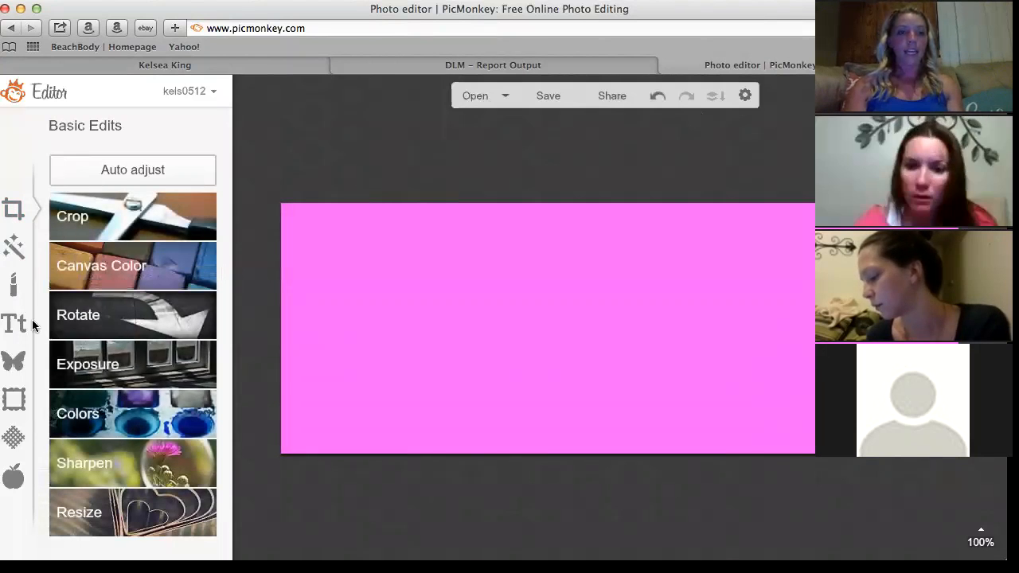
# Apply the first blue Burst texture with its fade lowered so more pink shows.
pyautogui.click(11, 438)
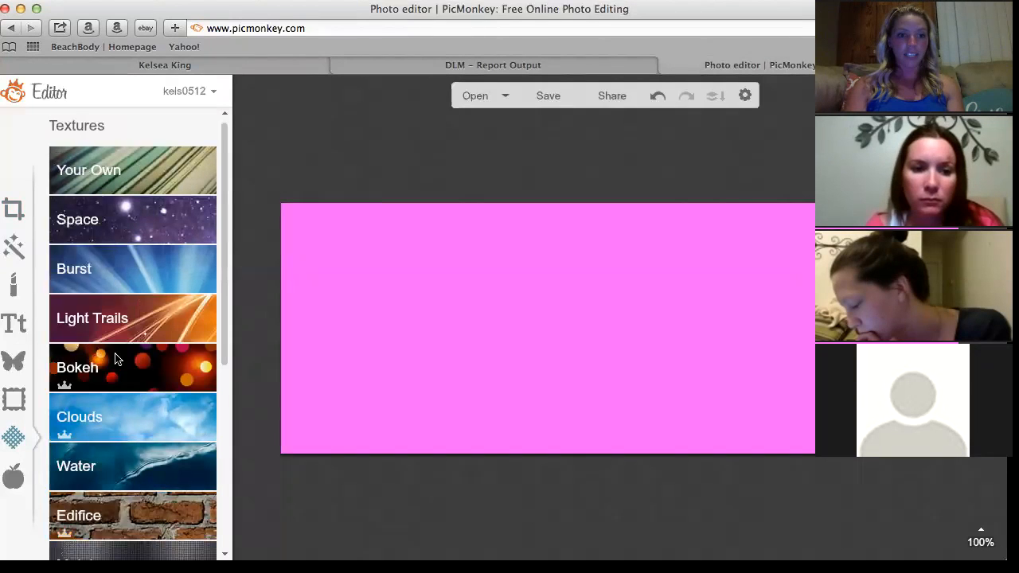
pyautogui.click(111, 265)
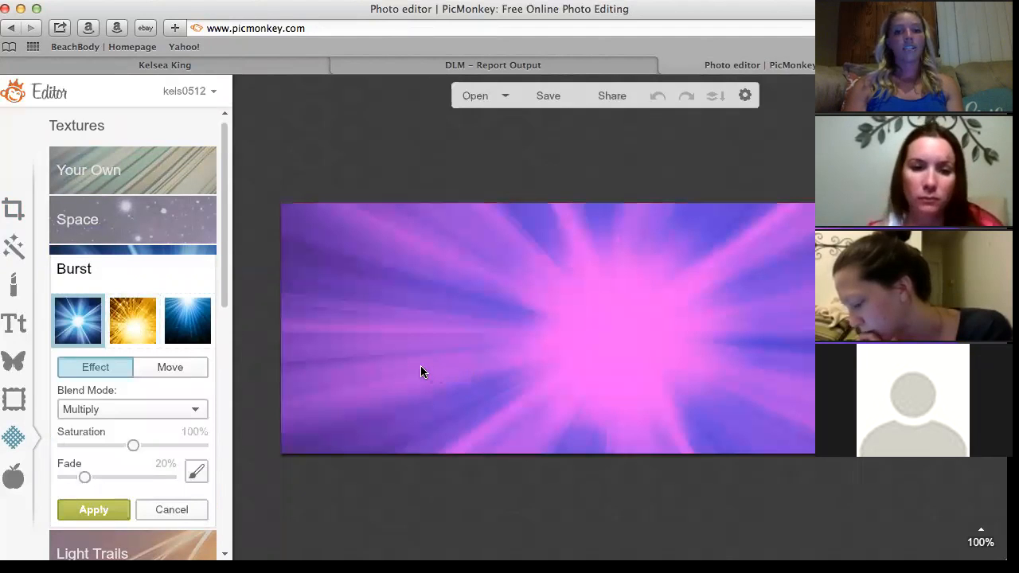
pyautogui.click(119, 310)
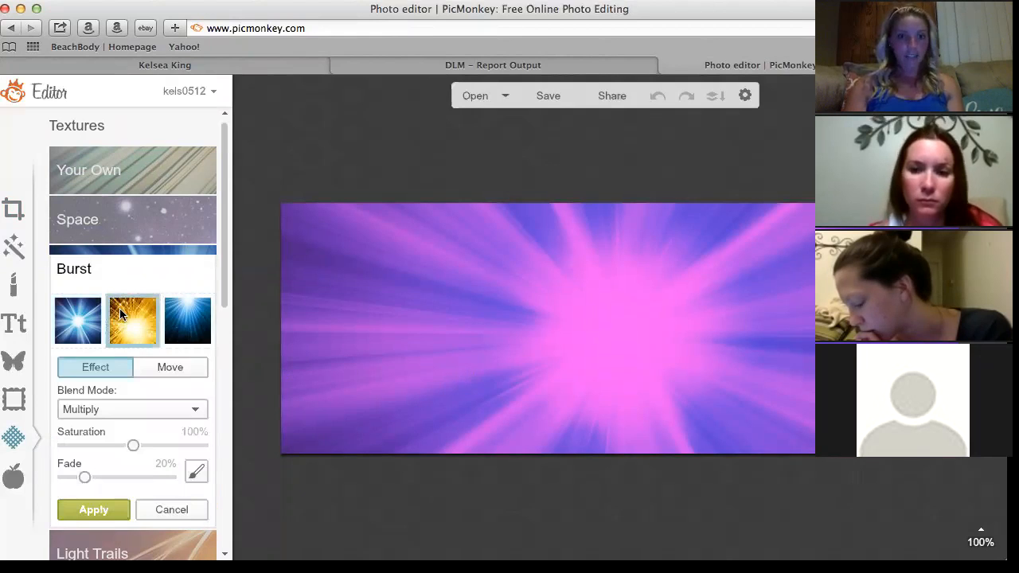
pyautogui.click(186, 326)
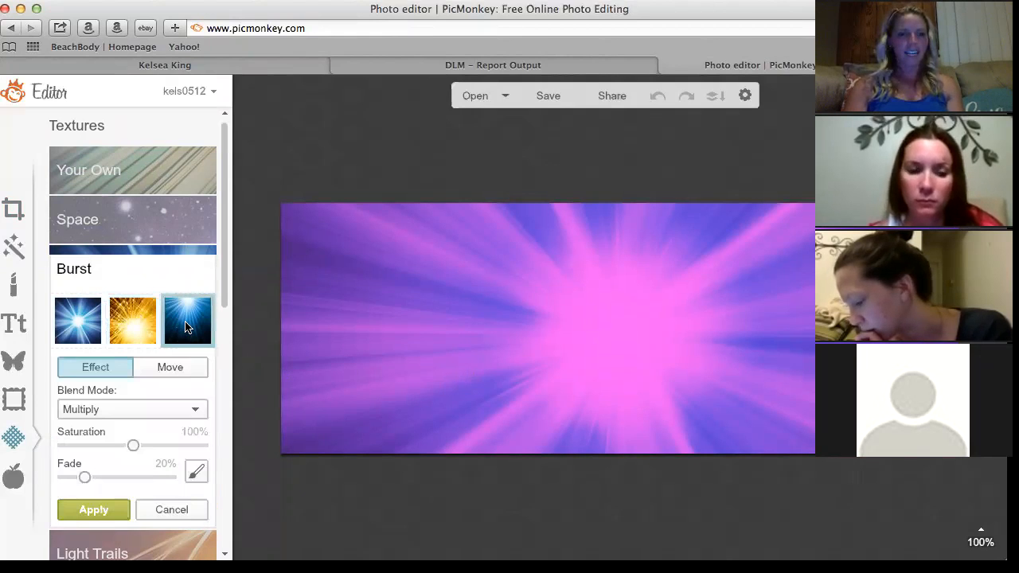
pyautogui.click(83, 318)
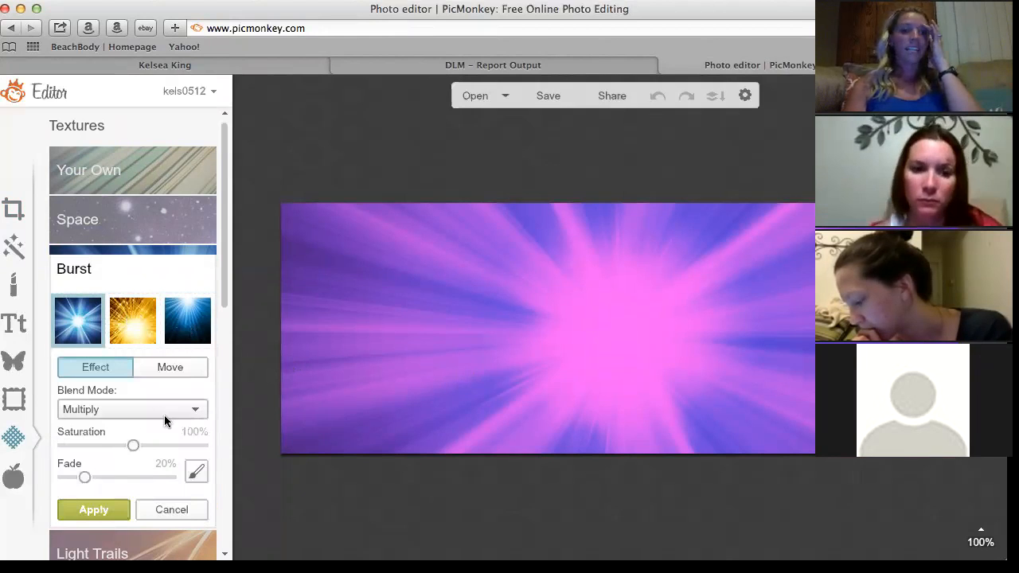
pyautogui.moveTo(86, 477); pyautogui.dragTo(111, 480)
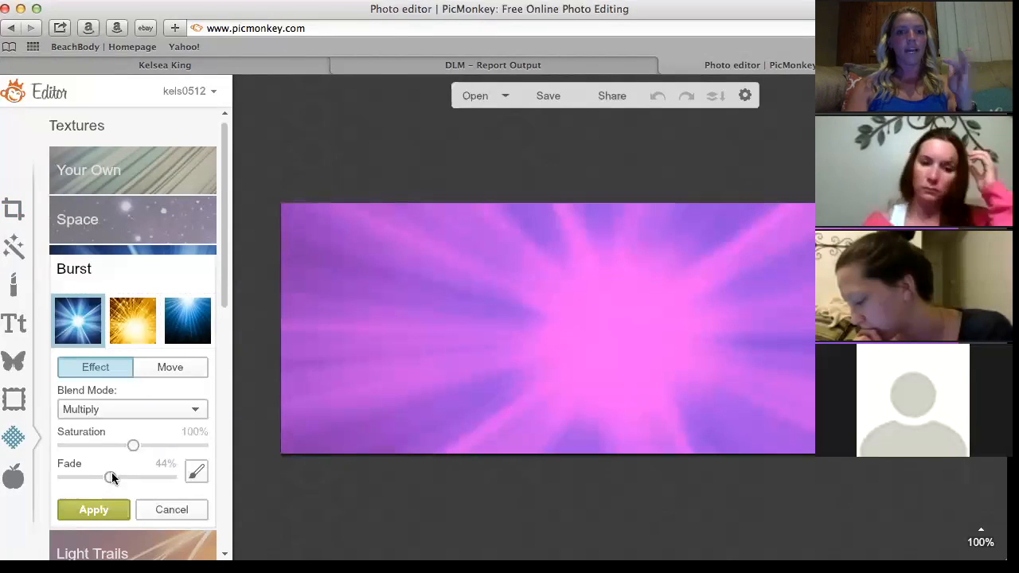
pyautogui.click(101, 516)
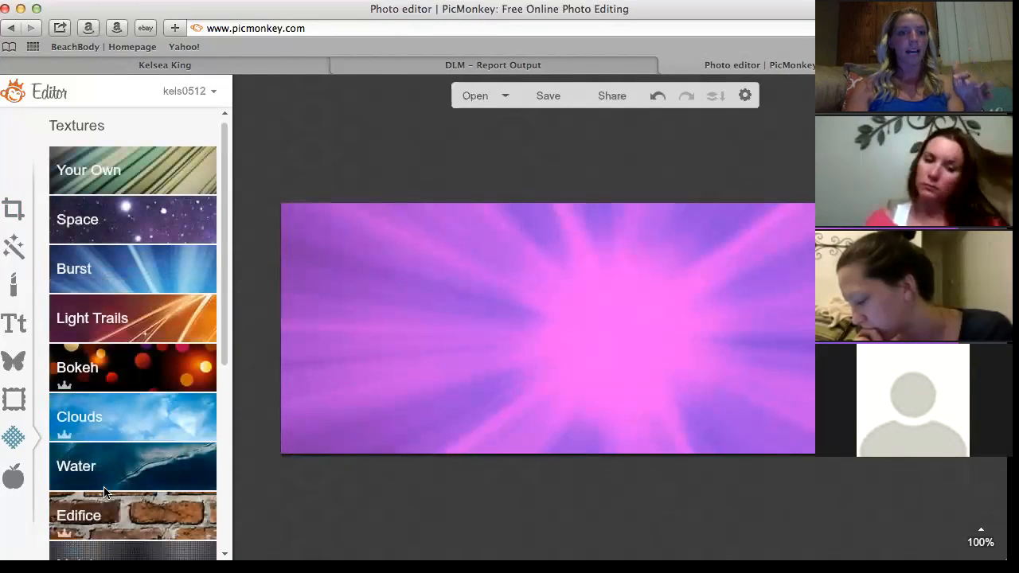
# Choose the dense purple Clouds texture, reposition it across the canvas, and apply it.
pyautogui.click(148, 422)
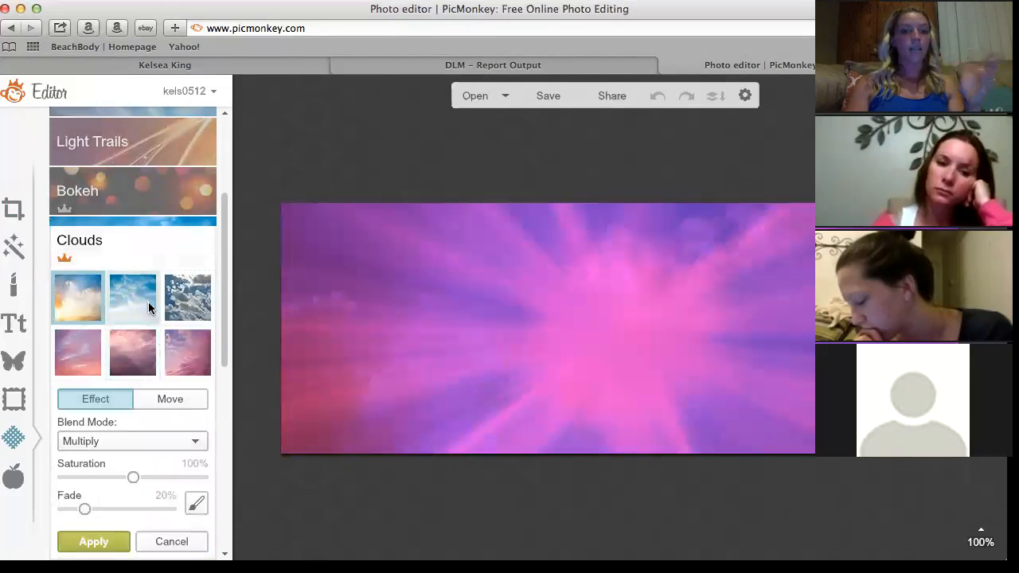
pyautogui.click(119, 311)
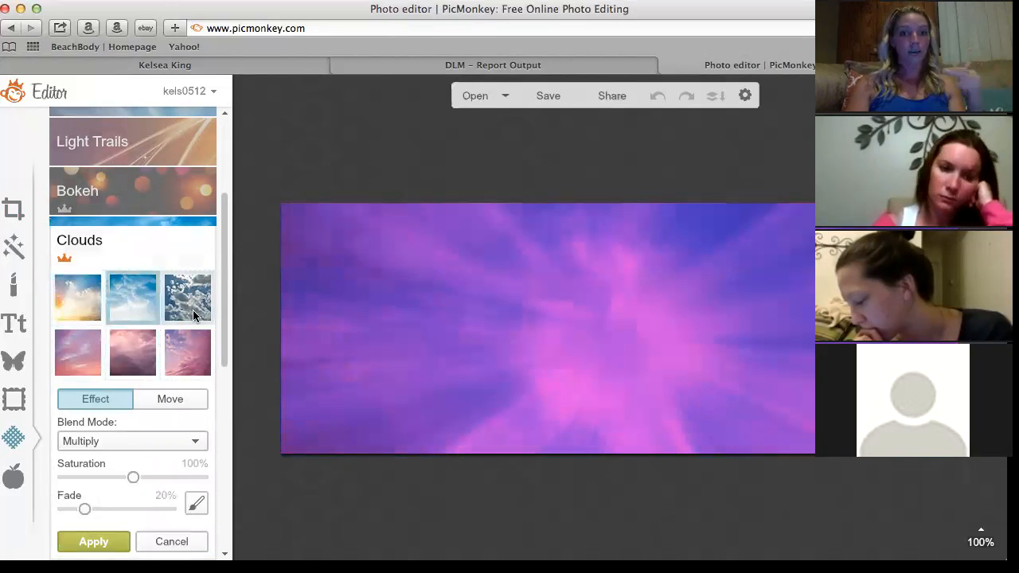
pyautogui.click(186, 309)
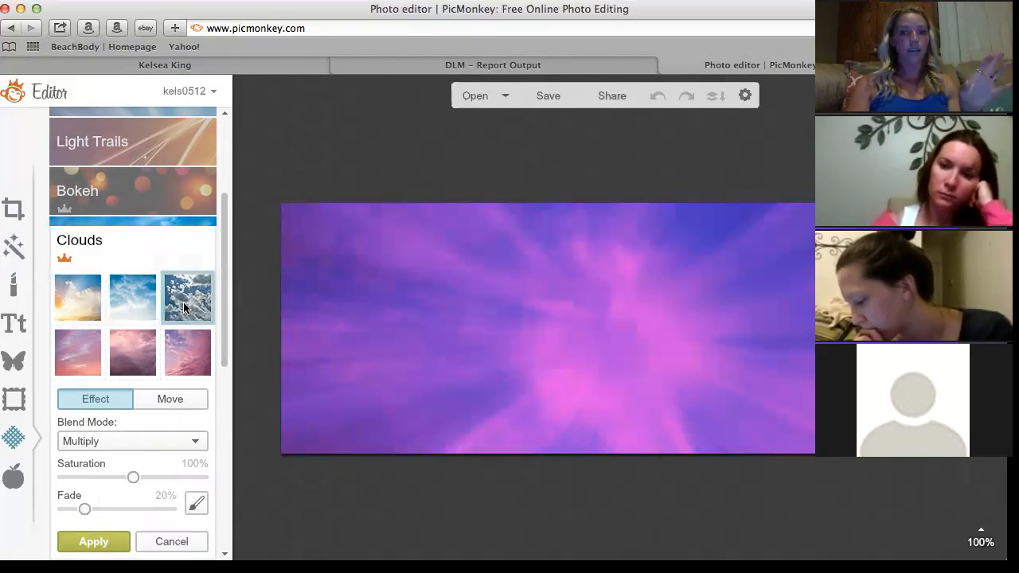
pyautogui.click(84, 350)
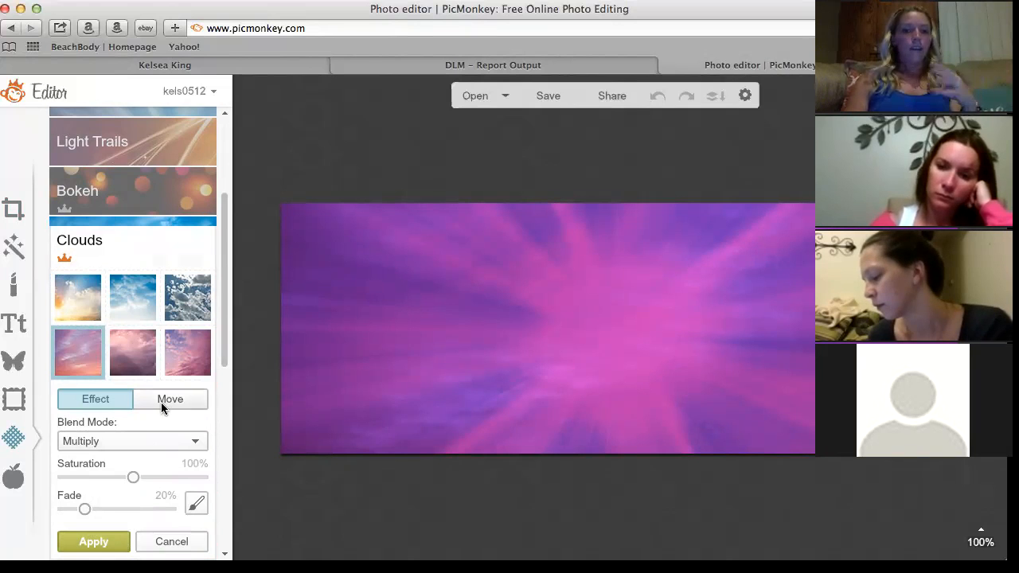
pyautogui.click(178, 306)
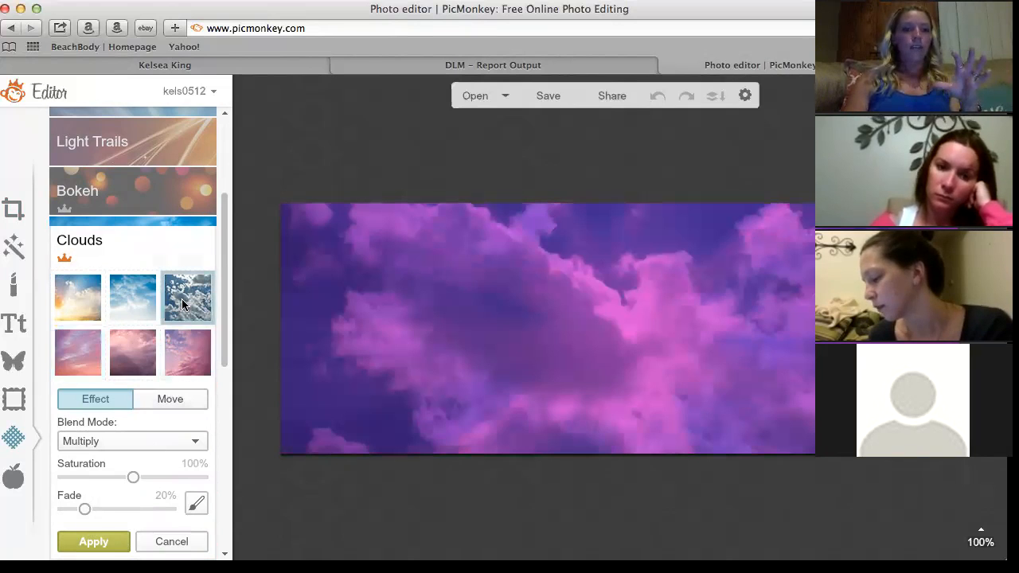
pyautogui.click(167, 401)
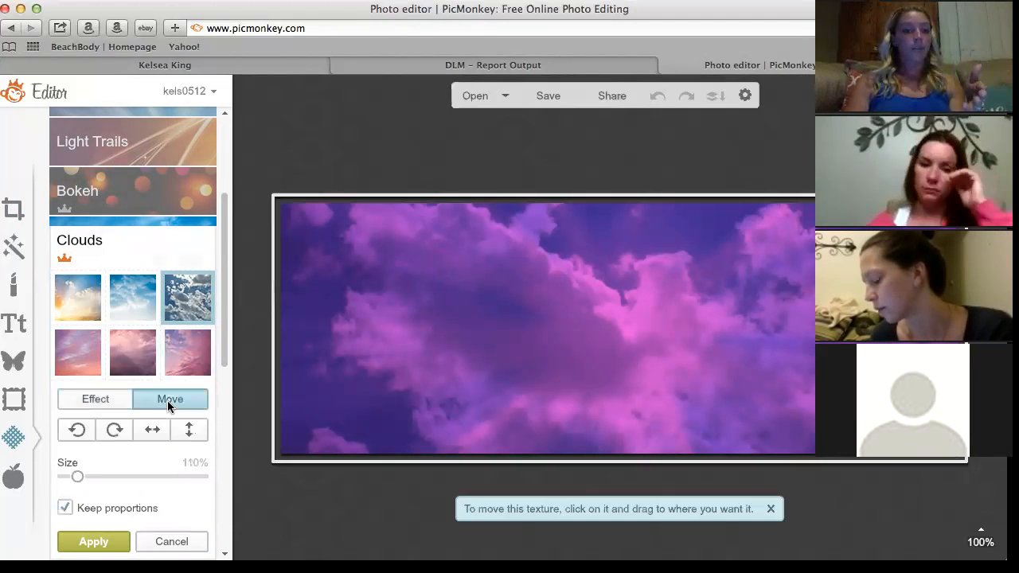
pyautogui.moveTo(491, 345); pyautogui.dragTo(416, 308)
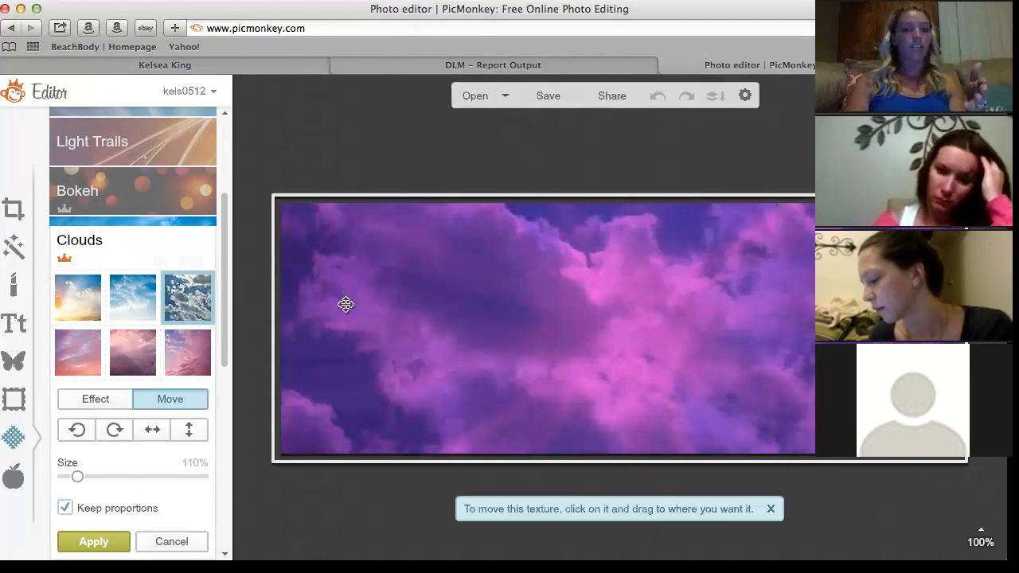
pyautogui.moveTo(375, 226); pyautogui.dragTo(441, 225)
pyautogui.click(74, 549)
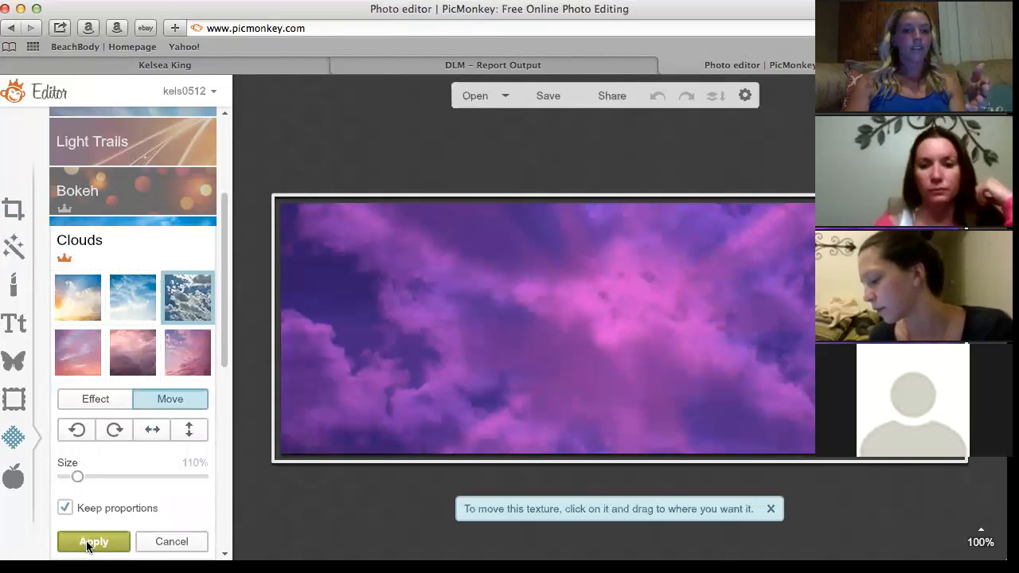
pyautogui.moveTo(227, 249); pyautogui.dragTo(228, 152)
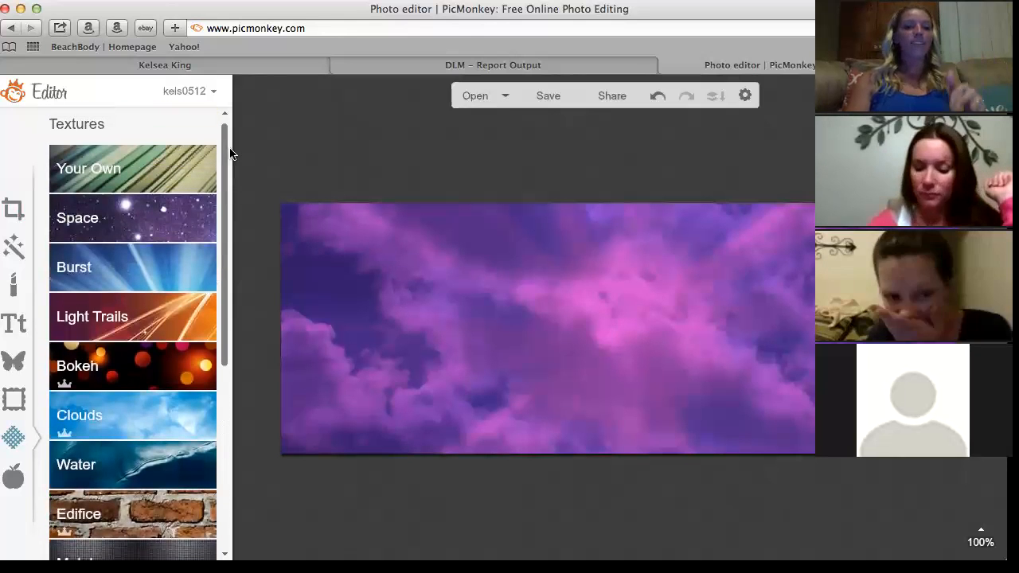
# Preview Museum Matte, Drop Shadow and Rounded Corners frames, then settle on Simple Edge's outer colour.
pyautogui.click(13, 400)
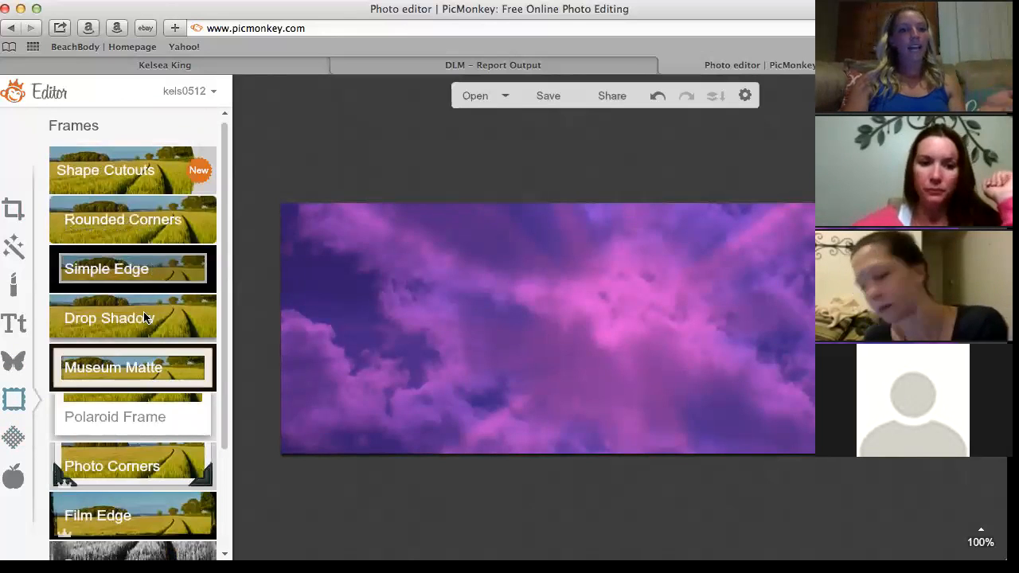
pyautogui.click(138, 369)
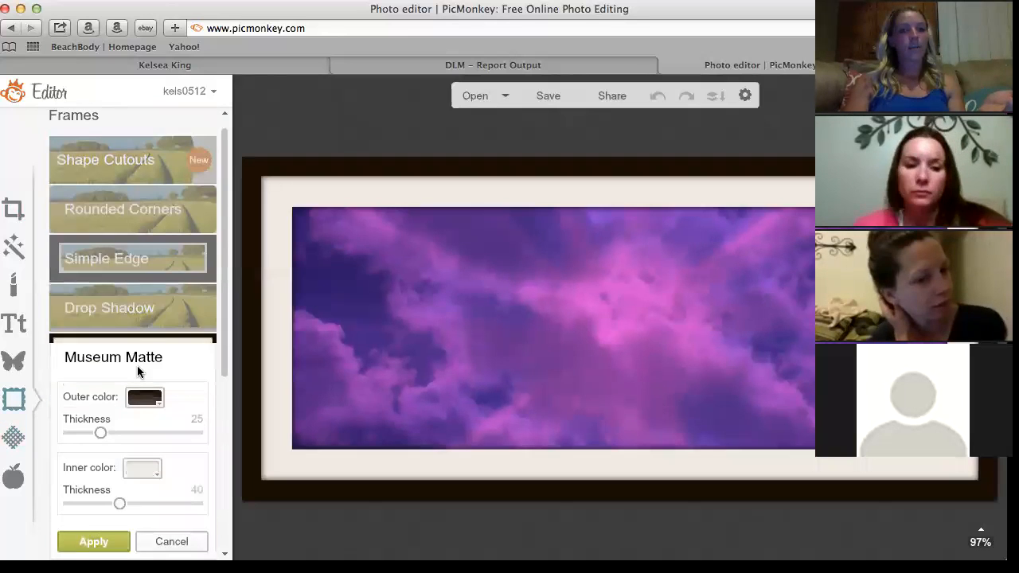
pyautogui.click(136, 313)
pyautogui.click(135, 229)
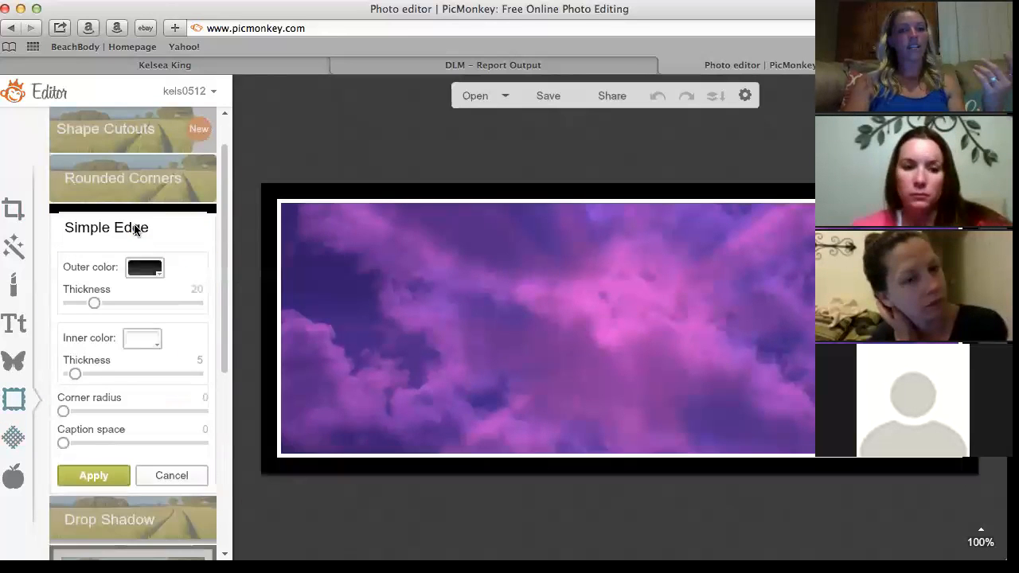
pyautogui.click(136, 176)
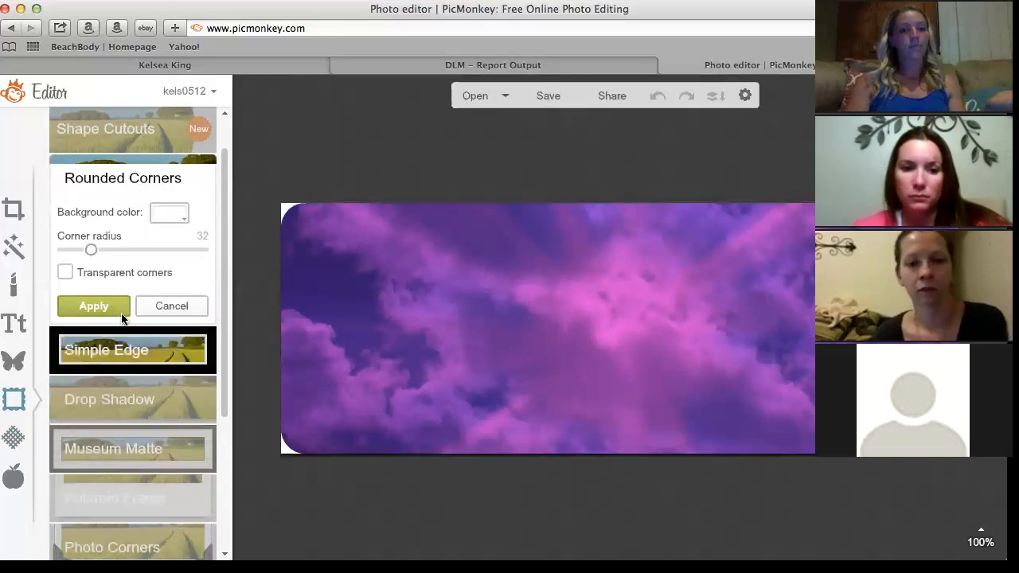
pyautogui.click(165, 307)
pyautogui.click(158, 231)
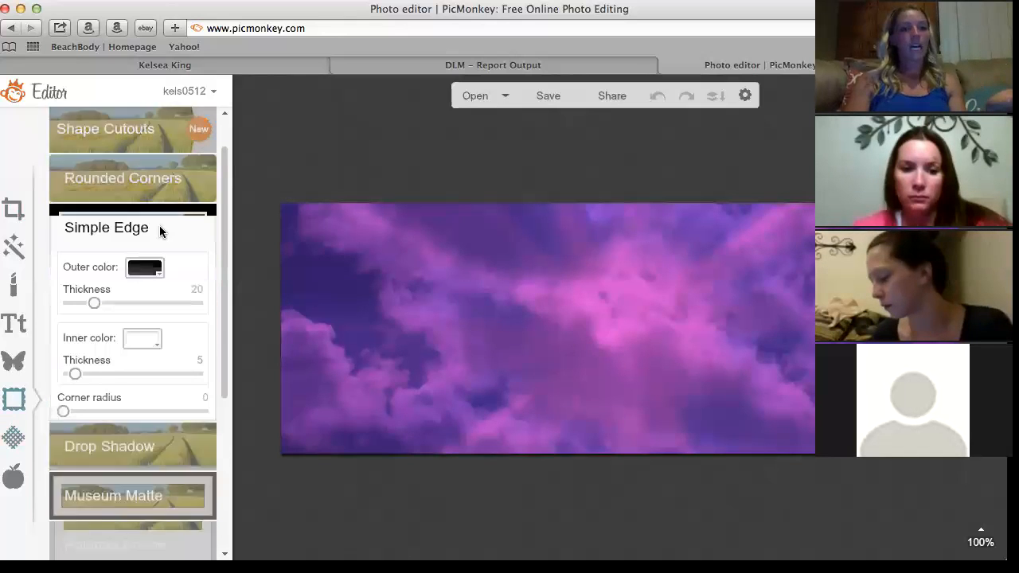
pyautogui.click(155, 271)
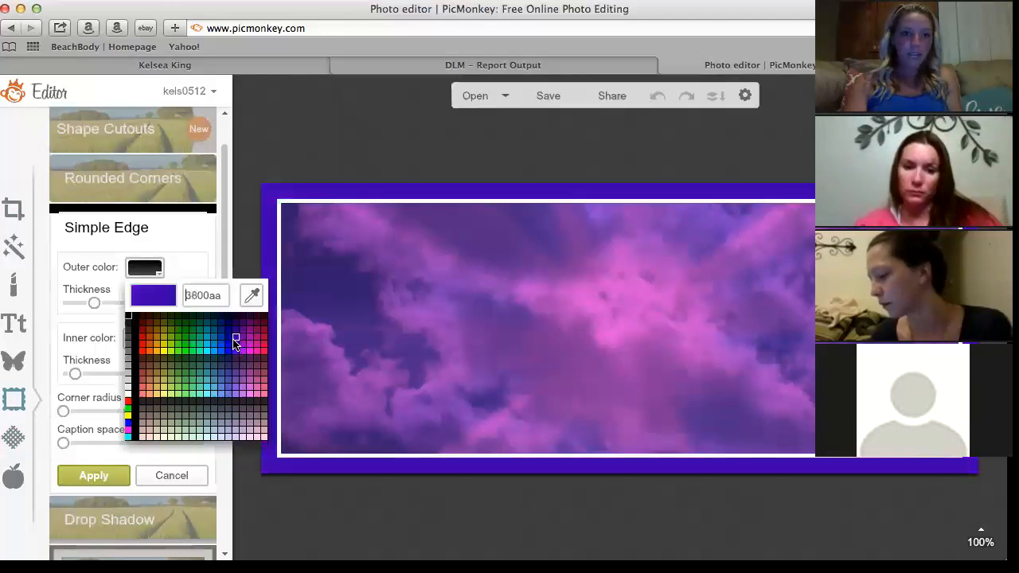
# Eyedrop pink from the clouds for the Simple Edge outer border, apply it, and close the cover.
pyautogui.click(251, 298)
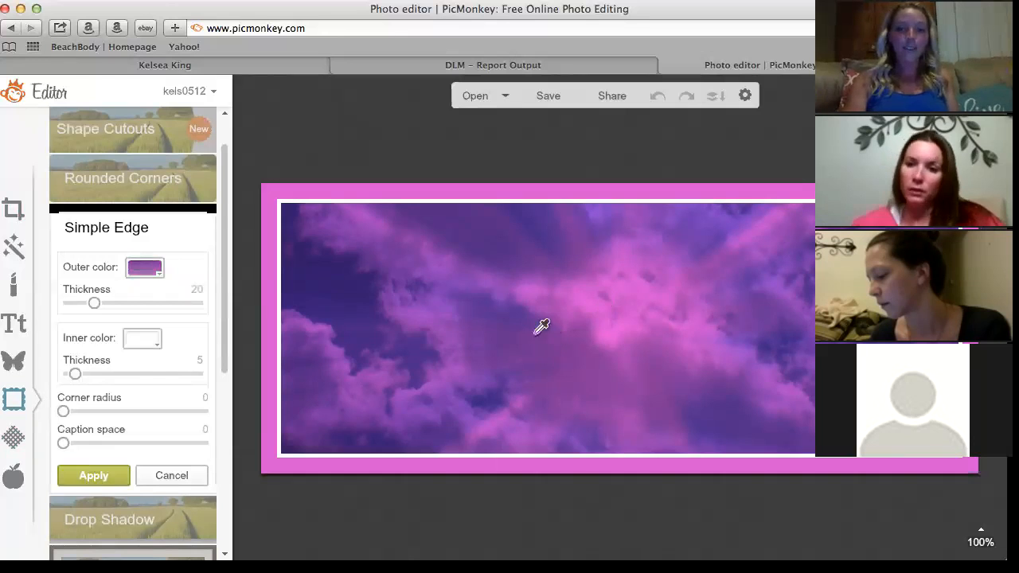
pyautogui.click(411, 335)
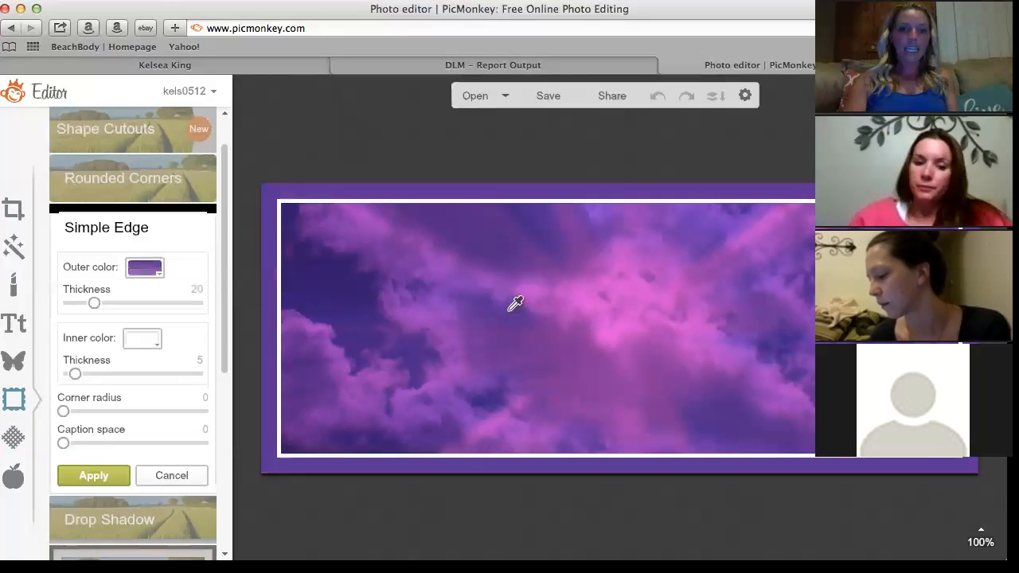
pyautogui.click(574, 294)
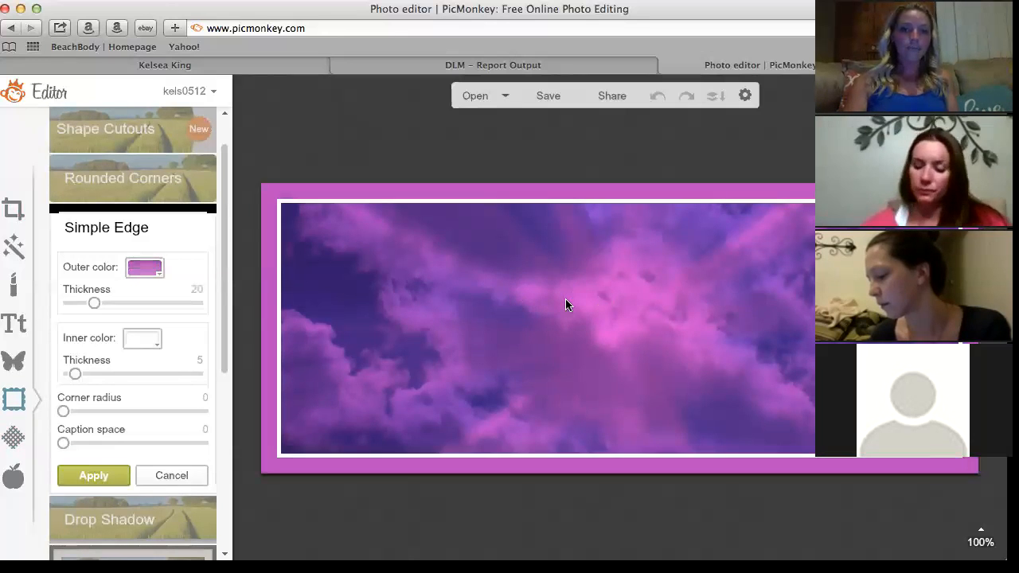
pyautogui.click(84, 476)
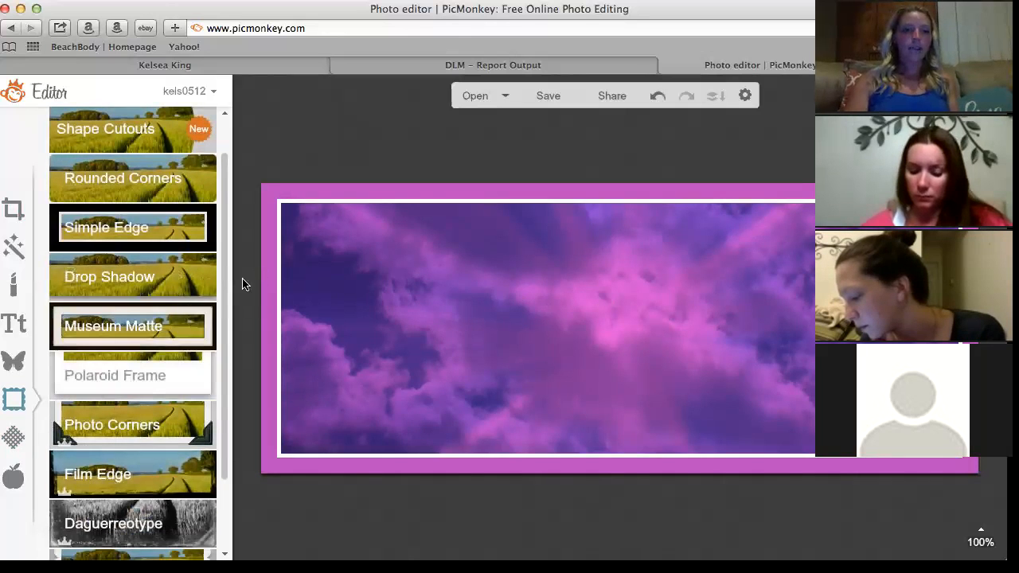
pyautogui.scroll(2, 226, 310)
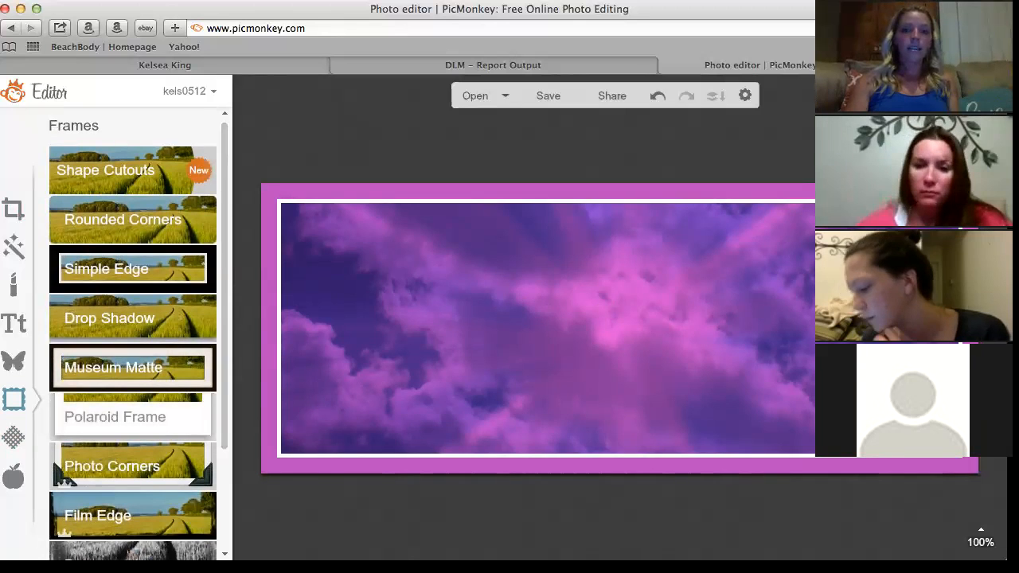
pyautogui.click(745, 94)
# Discard the cloud cover without saving and start a new Facebook cover canvas.
pyautogui.click(484, 346)
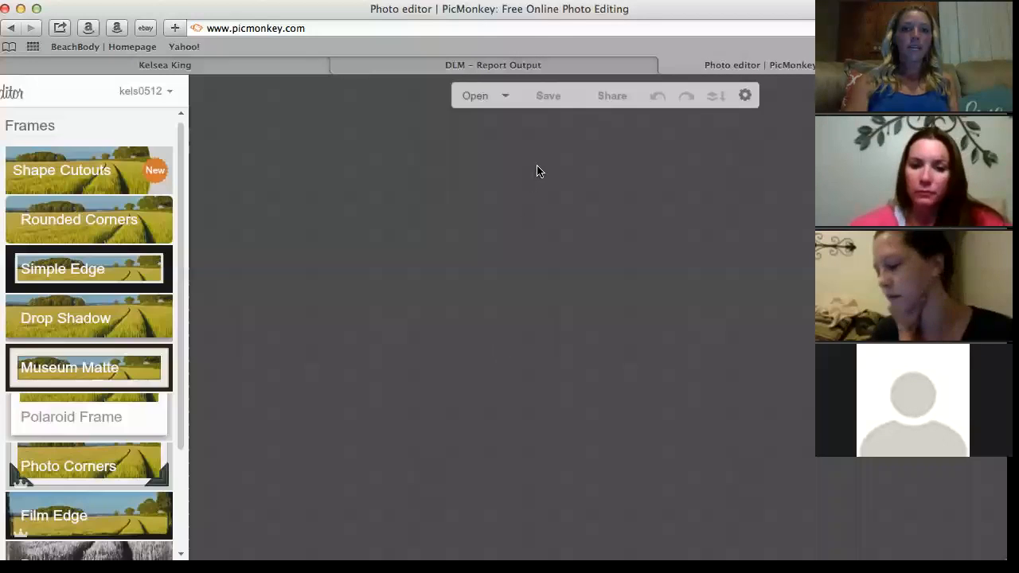
pyautogui.moveTo(533, 114)
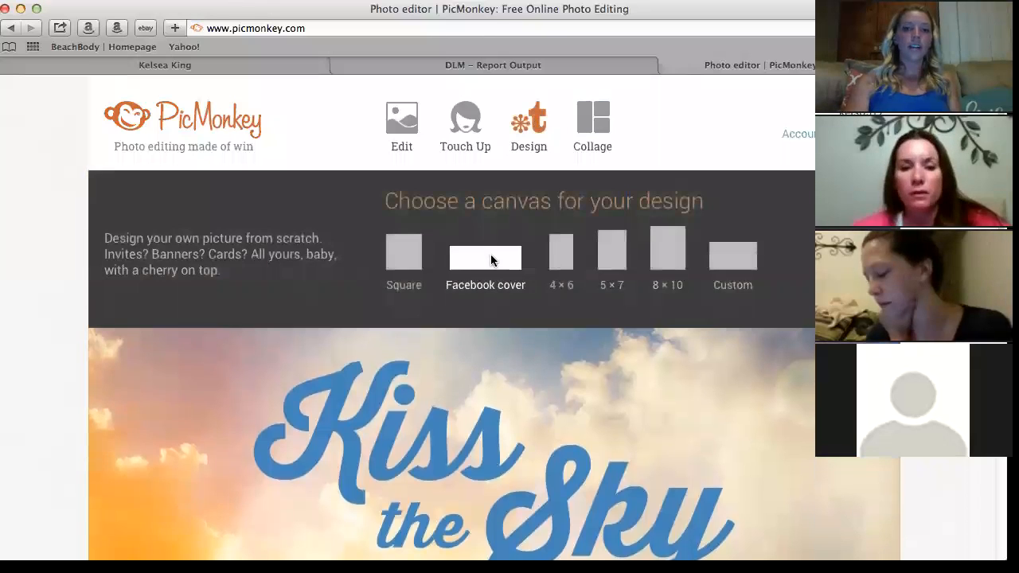
pyautogui.click(490, 255)
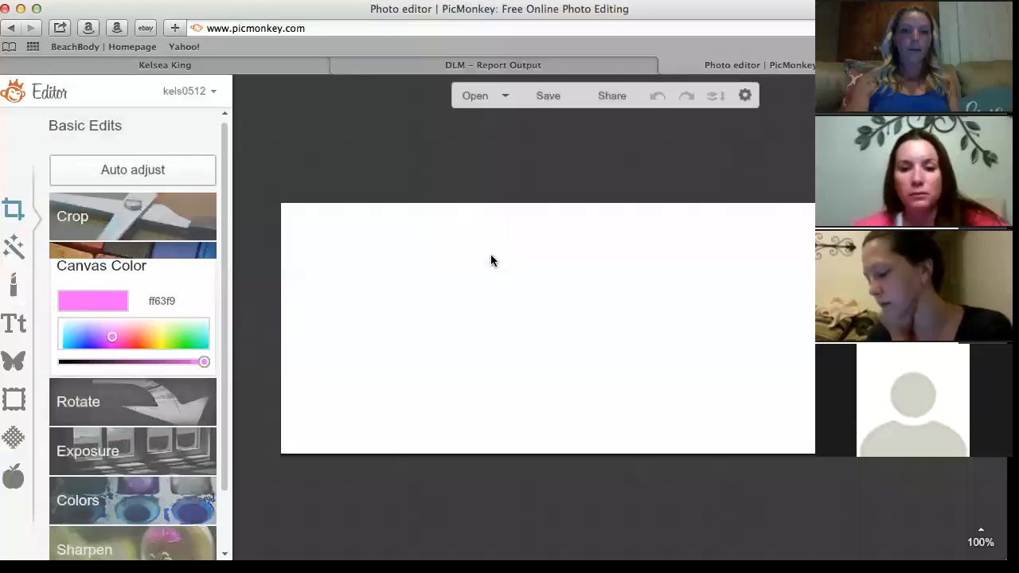
# Try a logo image as a Your Own texture, nudge it right, then cancel it.
pyautogui.click(13, 437)
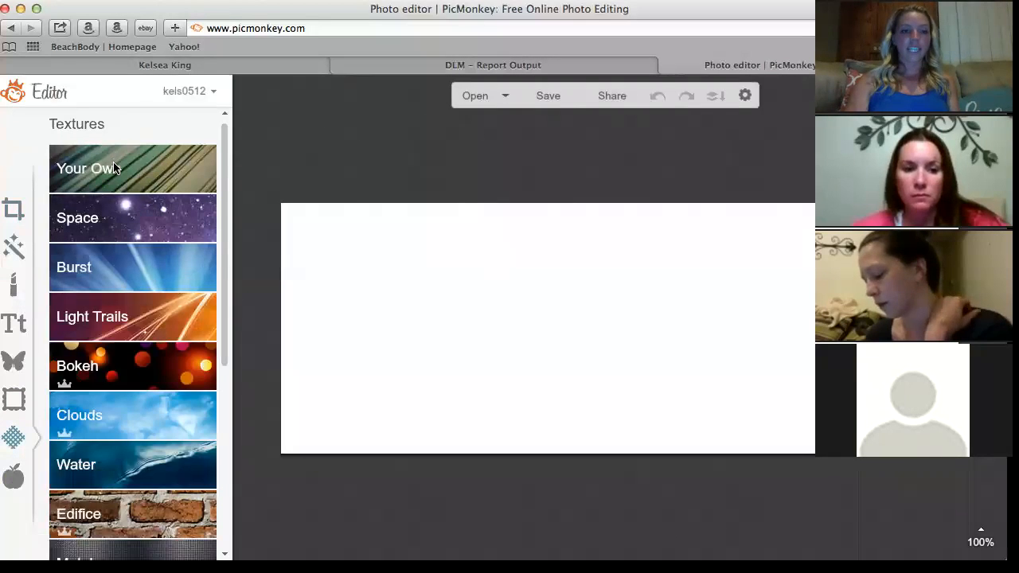
pyautogui.click(114, 165)
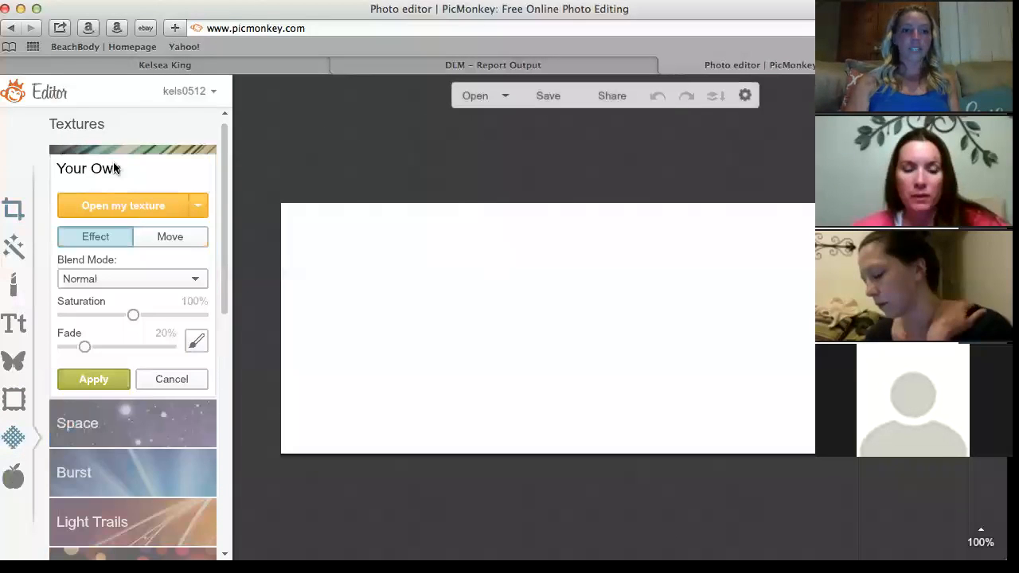
pyautogui.click(103, 206)
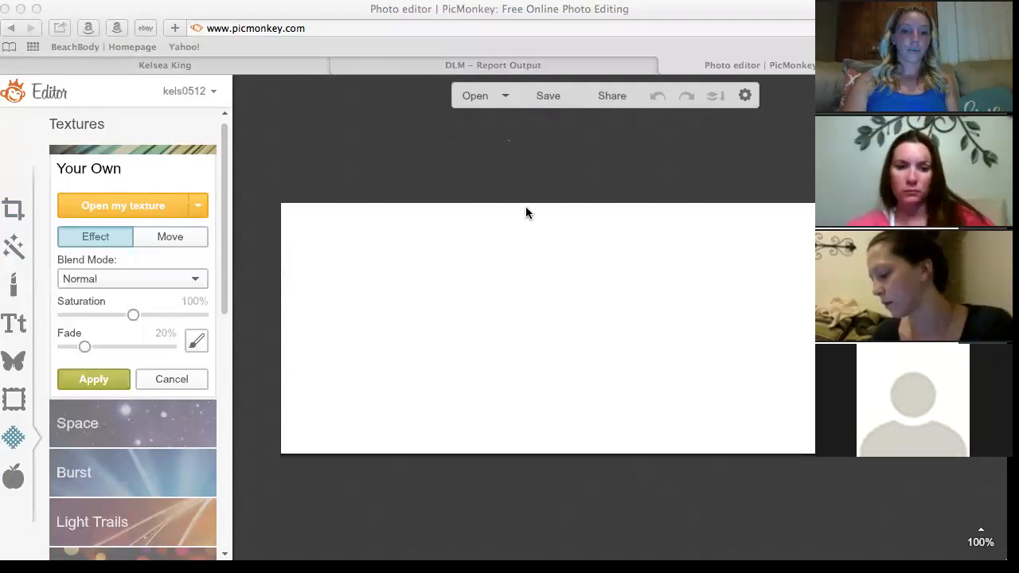
pyautogui.doubleClick(516, 119)
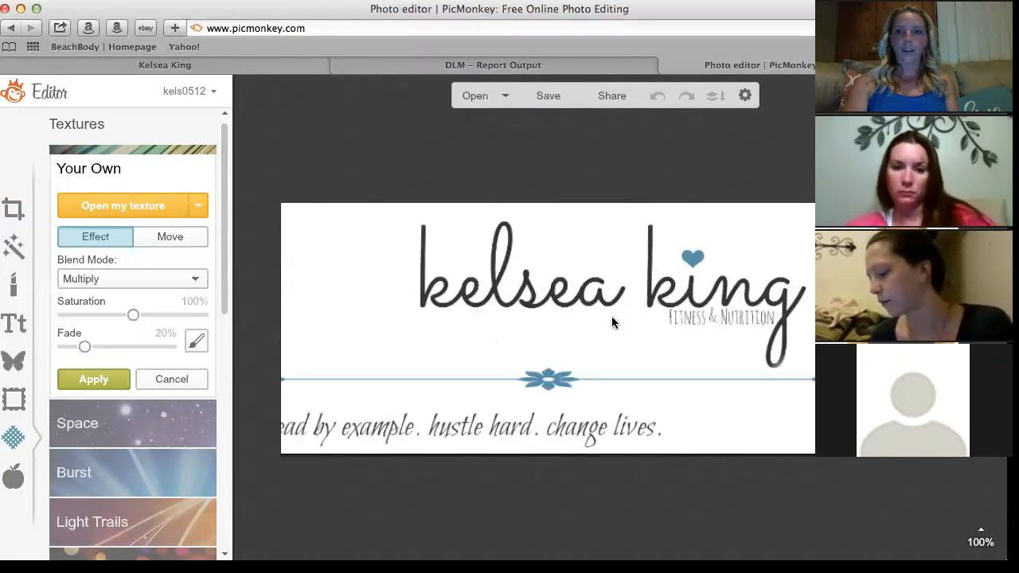
pyautogui.click(151, 241)
pyautogui.moveTo(447, 287)
pyautogui.mouseDown()
pyautogui.moveTo(480, 291)
pyautogui.moveTo(462, 294)
pyautogui.mouseUp()
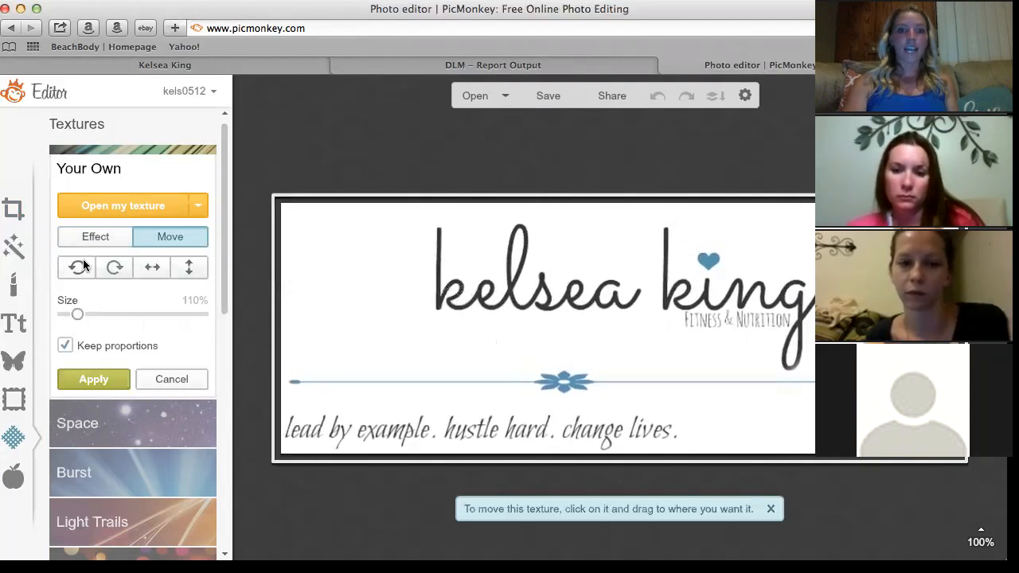
pyautogui.click(155, 379)
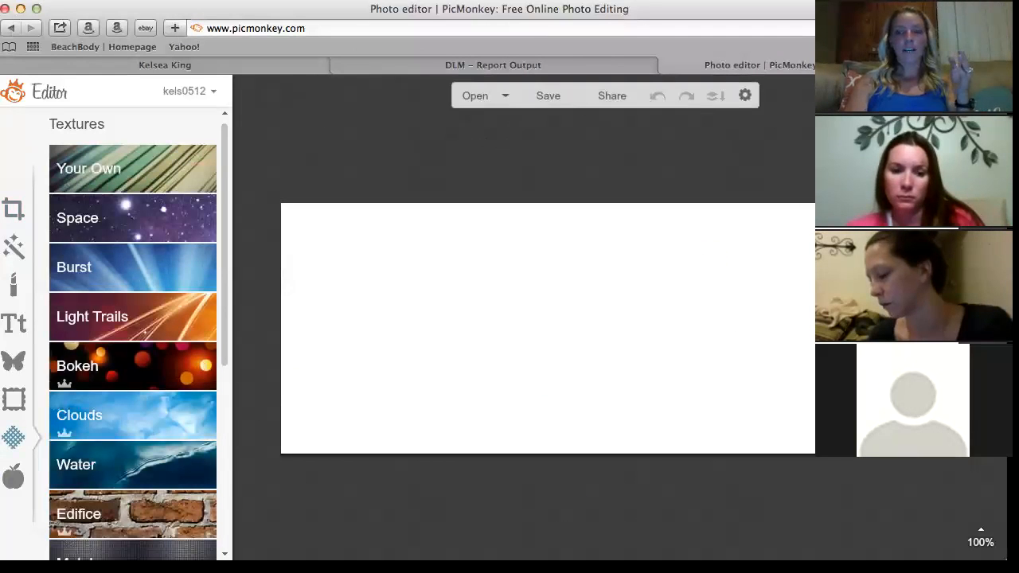
# Search Google Images for 'fourth of july' in a new tab.
pyautogui.press('super+t')
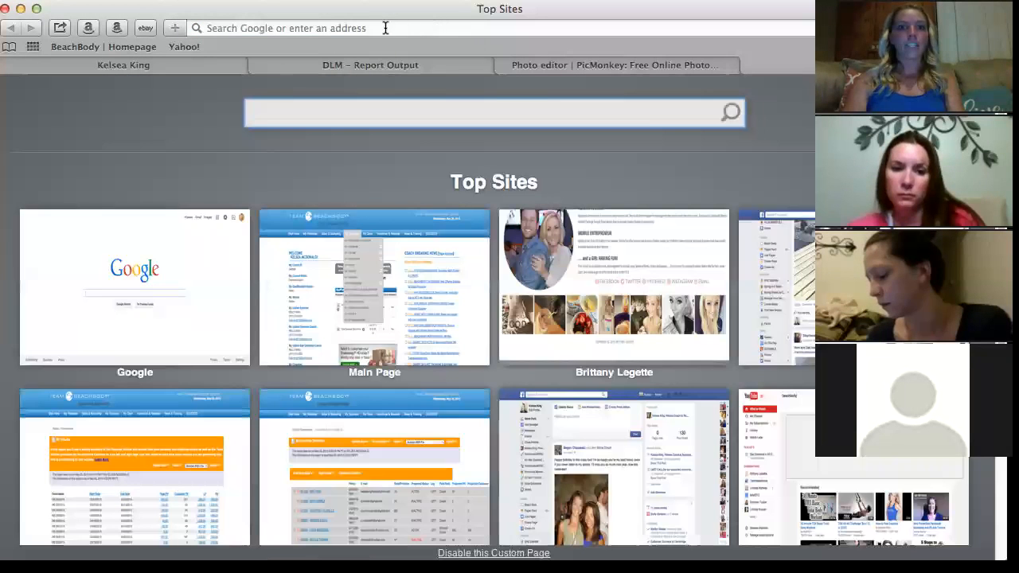
pyautogui.click(150, 307)
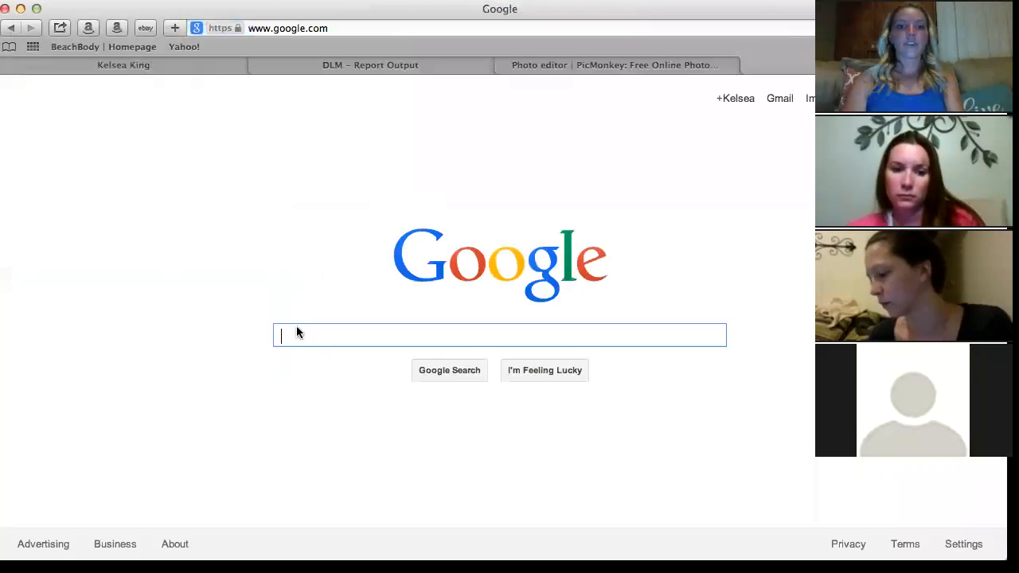
pyautogui.write('fourth of july')
pyautogui.press('Return')
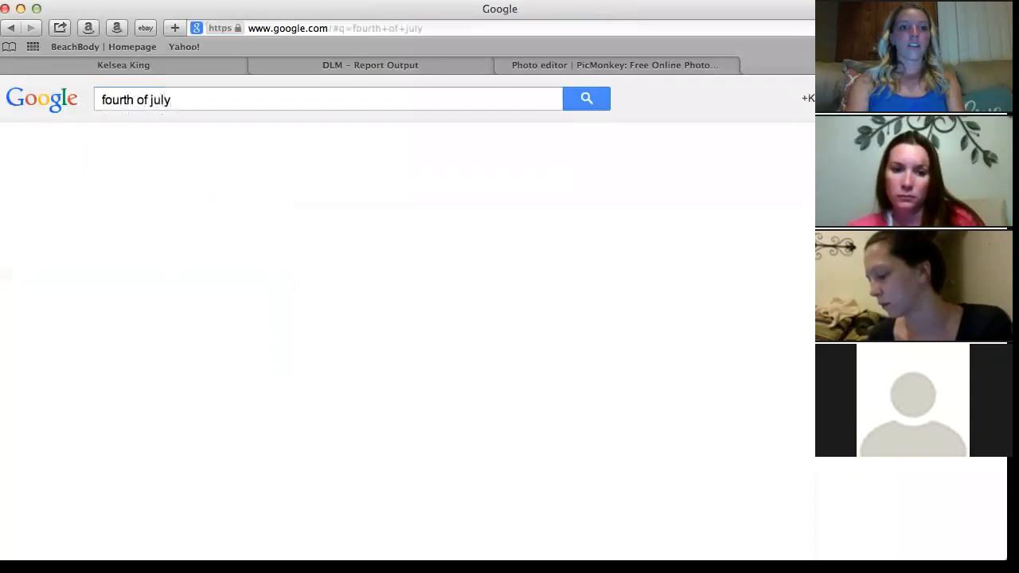
pyautogui.click(169, 147)
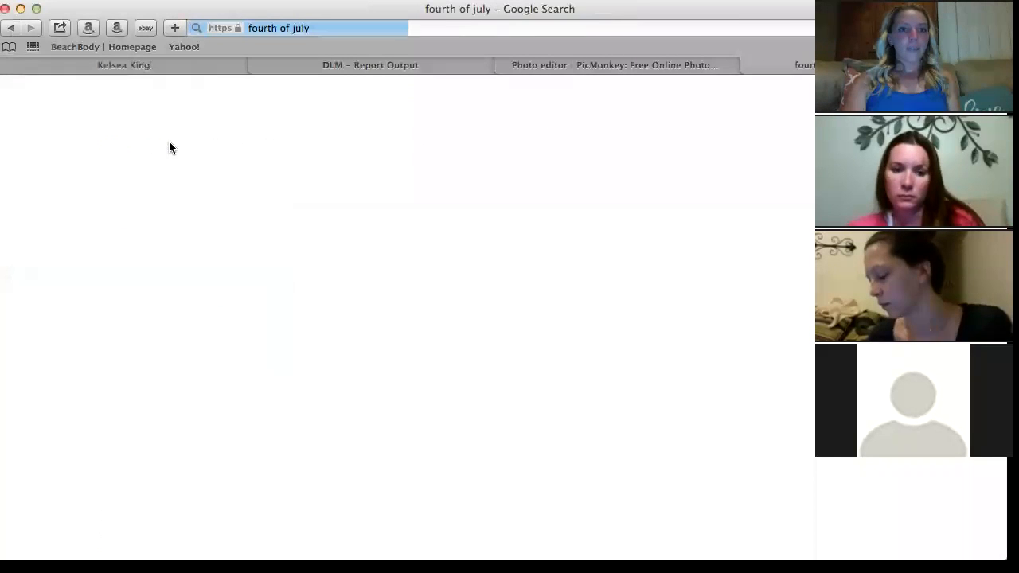
pyautogui.scroll(-4, 338, 390)
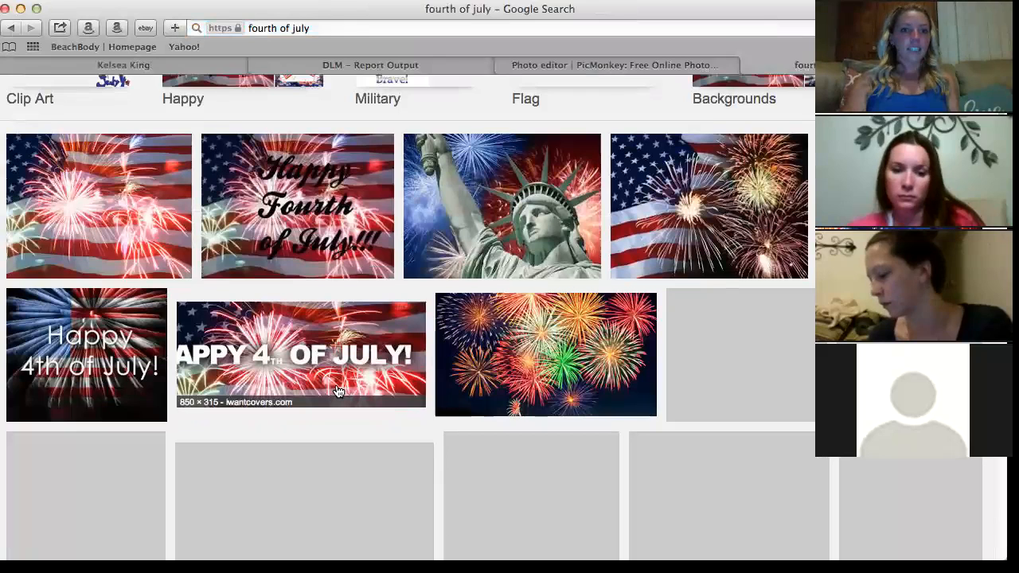
pyautogui.scroll(-1, 525, 347)
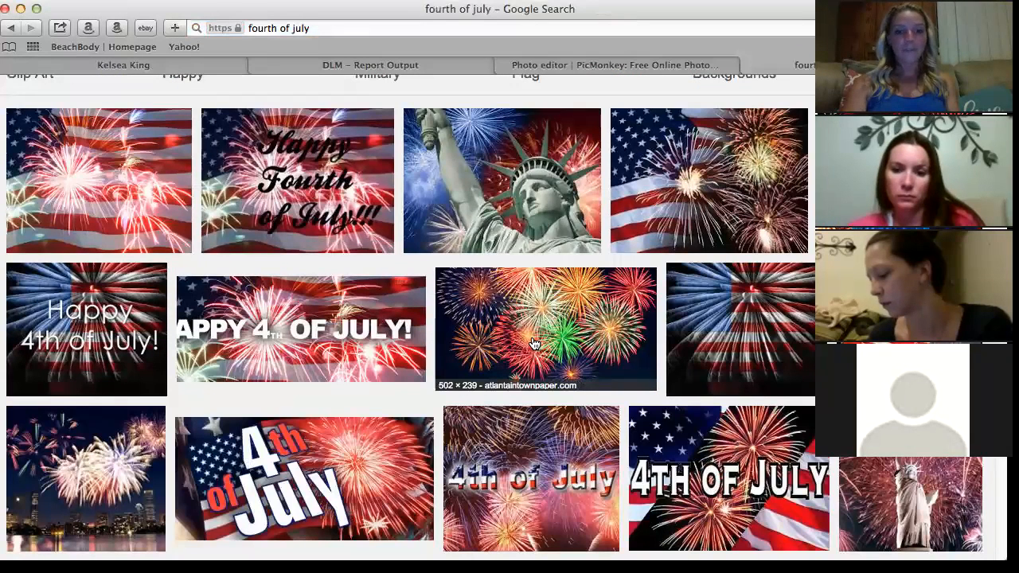
# Save the fireworks image to Downloads and return to the PicMonkey editor.
pyautogui.click(534, 344)
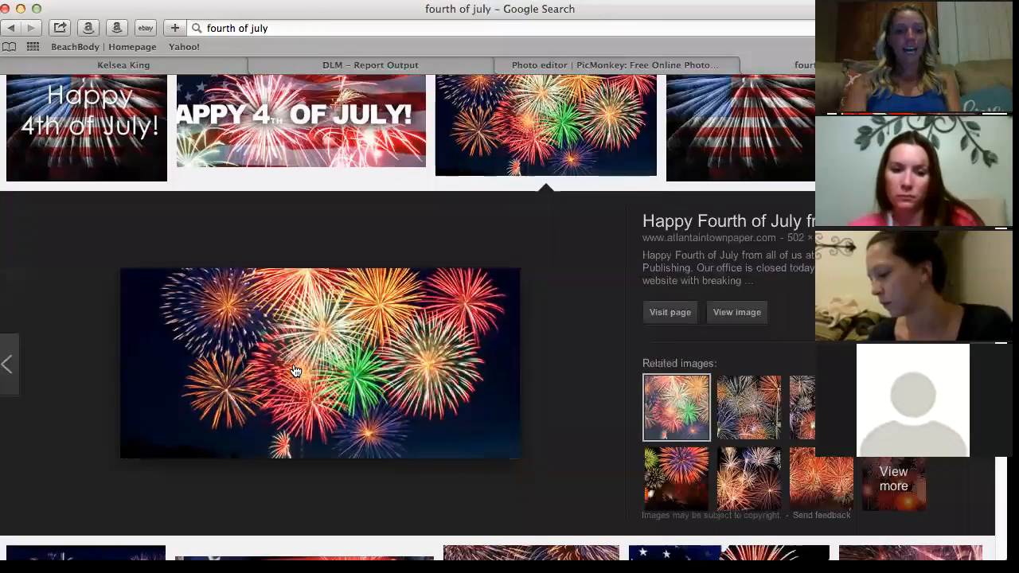
pyautogui.rightClick(294, 371)
pyautogui.click(317, 474)
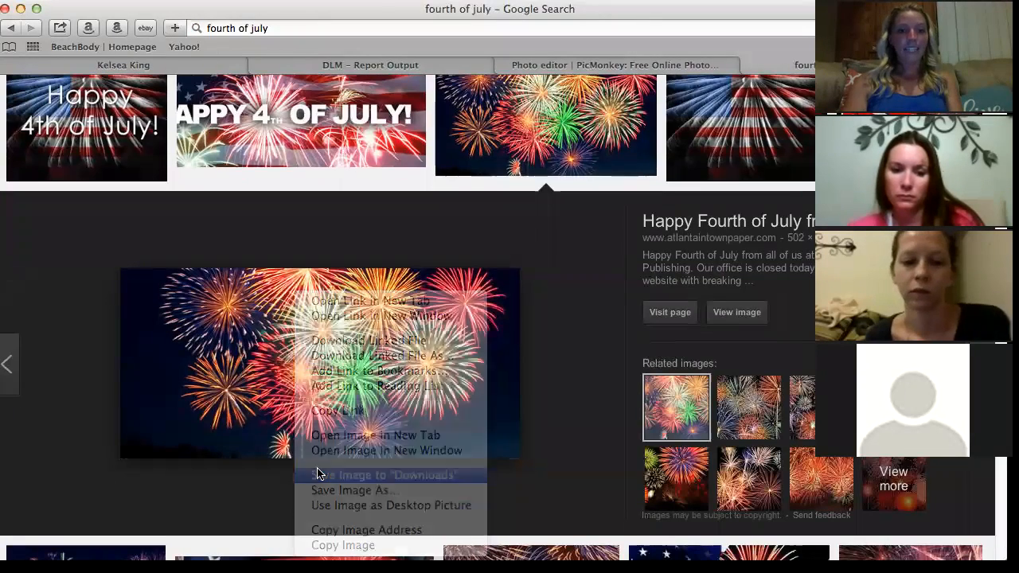
pyautogui.click(648, 60)
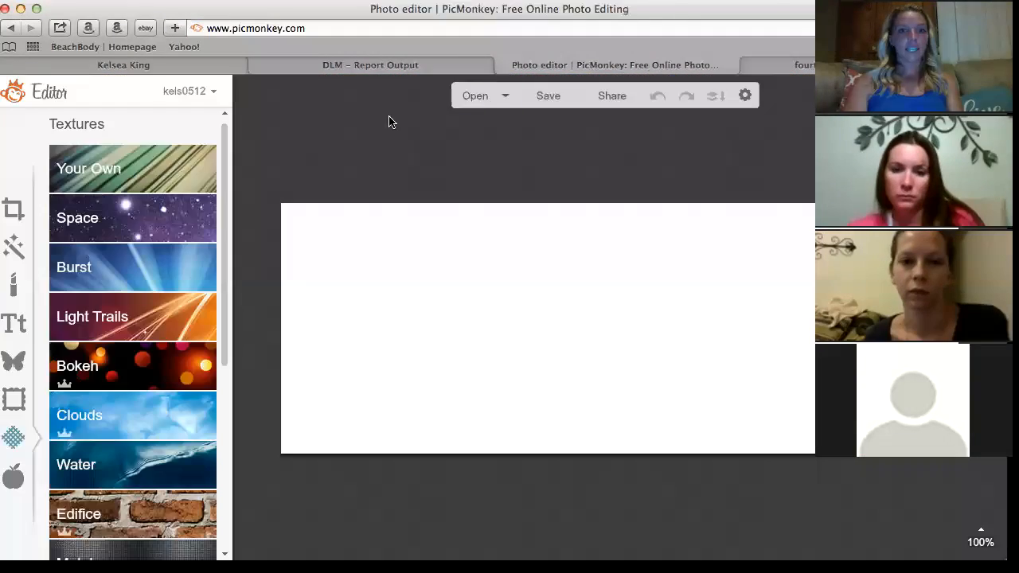
# Apply the downloaded fireworks image as your own texture, faded to about 62%.
pyautogui.click(117, 170)
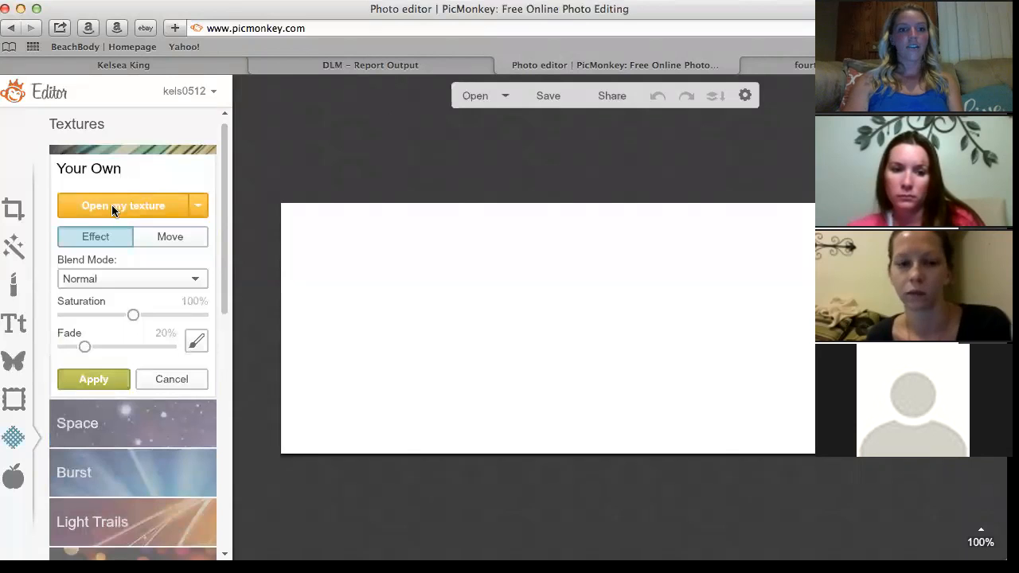
pyautogui.click(113, 207)
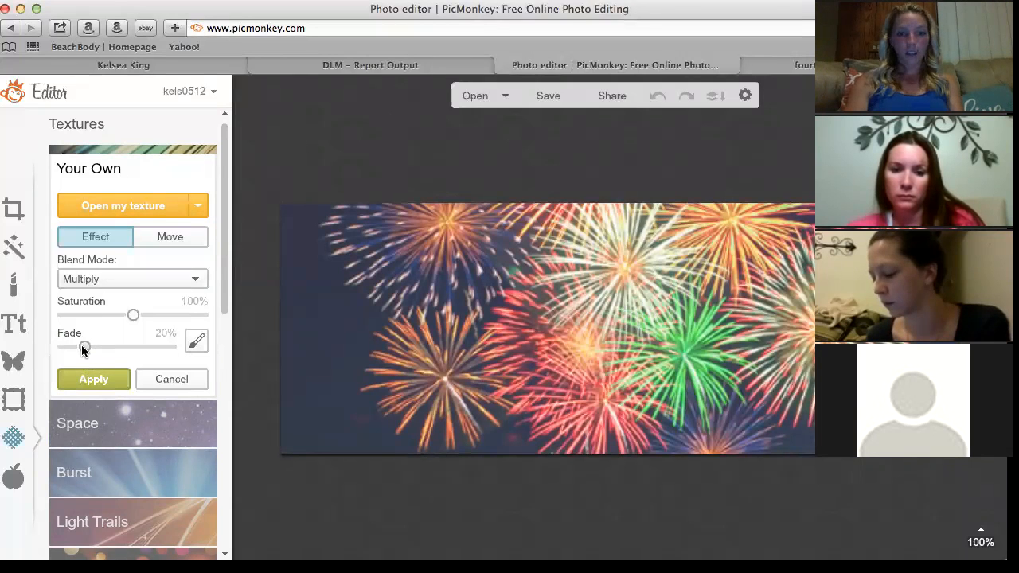
pyautogui.moveTo(83, 347); pyautogui.dragTo(126, 354)
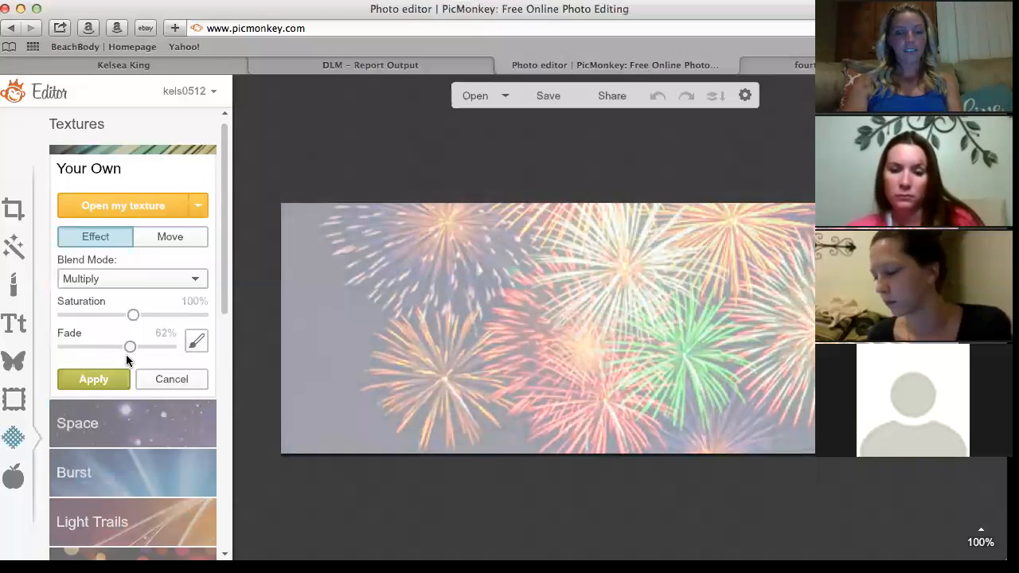
pyautogui.click(113, 378)
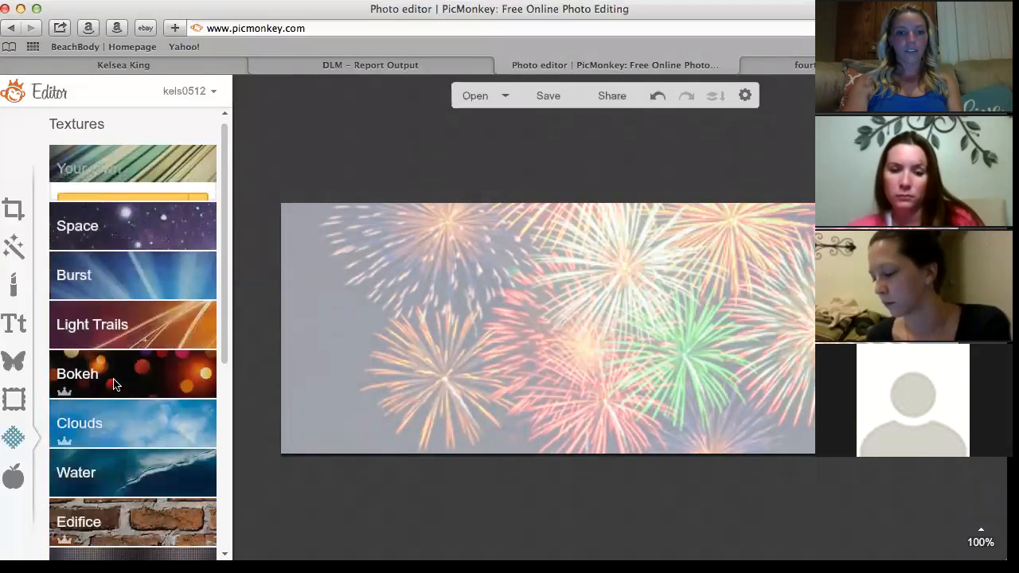
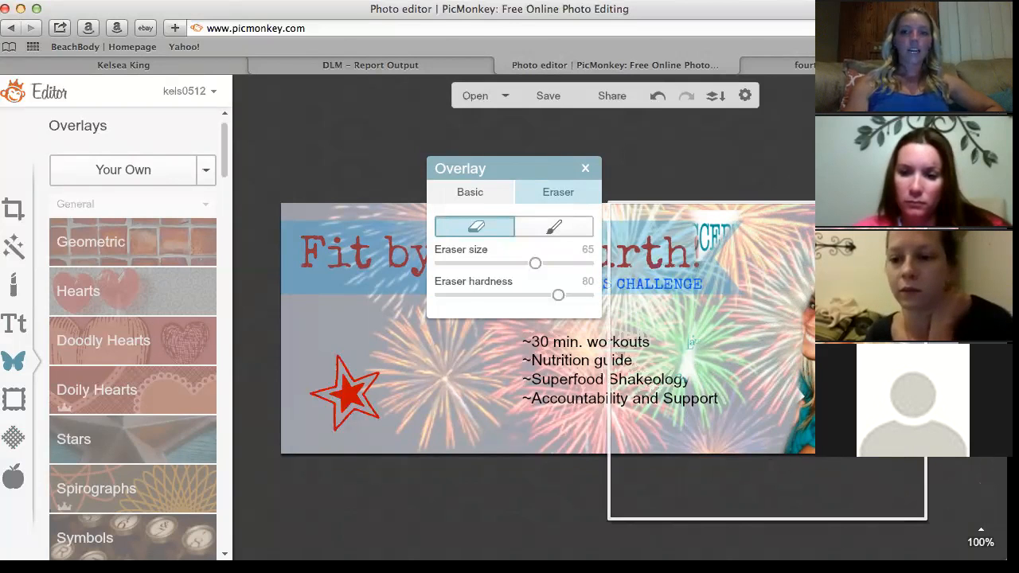
# Move the fireworks overlay slightly up and to the right.
pyautogui.click(799, 189)
pyautogui.moveTo(796, 332)
pyautogui.mouseDown()
pyautogui.moveTo(819, 286)
pyautogui.moveTo(817, 326)
pyautogui.mouseUp()
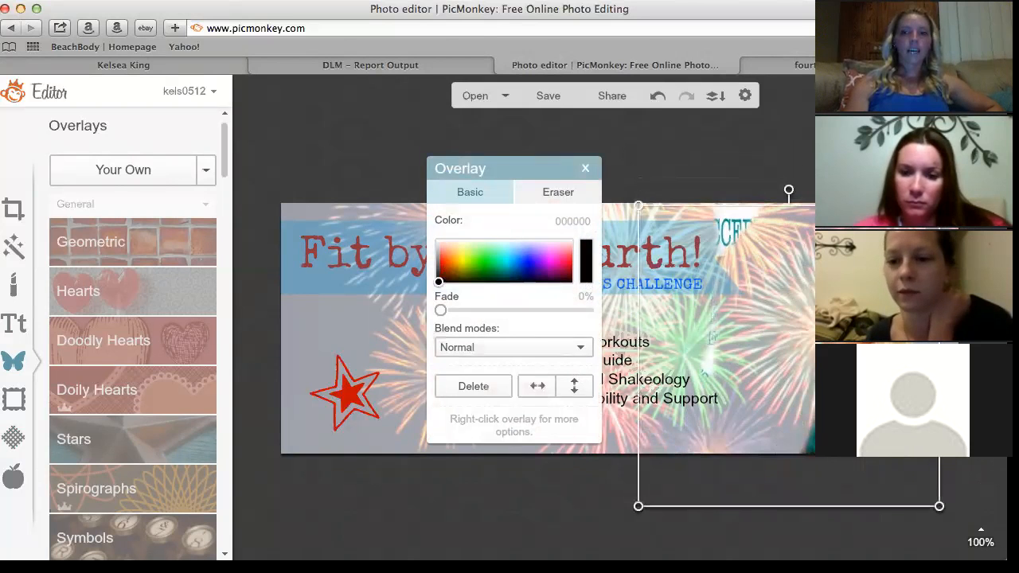
pyautogui.click(804, 530)
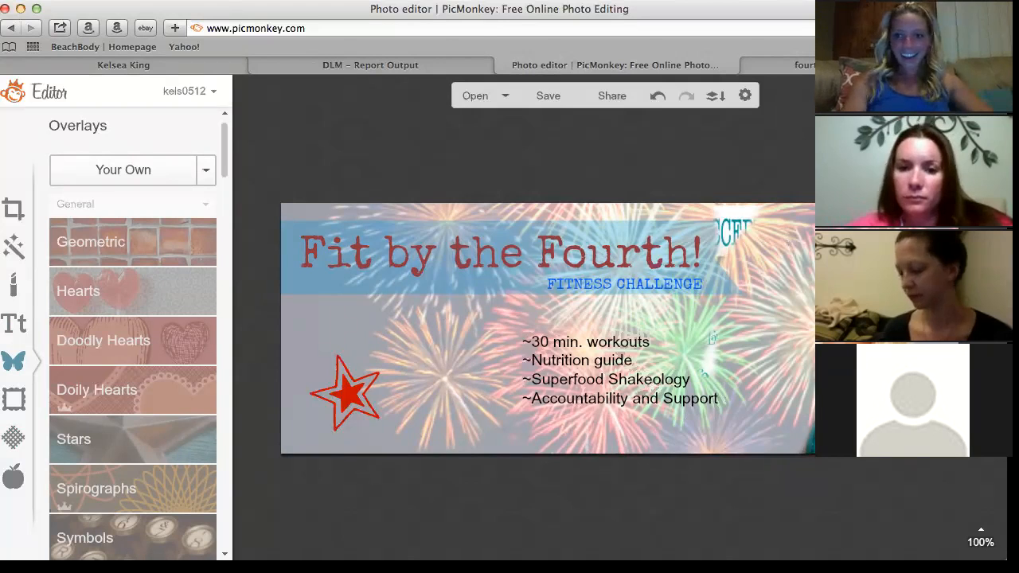
# Erase part of the fireworks overlay with the Eraser, then switch to the Brush mode.
pyautogui.click(804, 239)
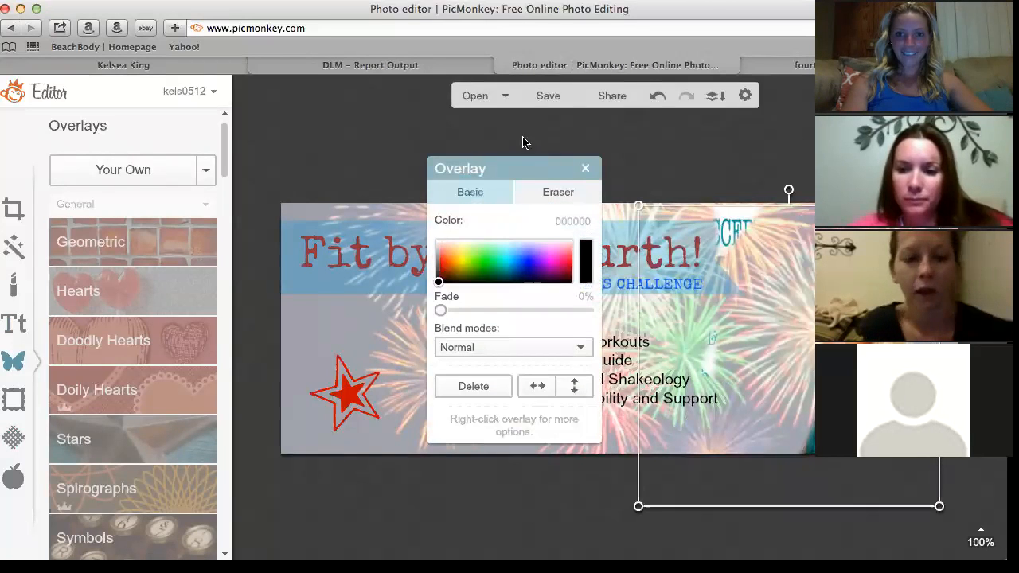
pyautogui.click(558, 191)
pyautogui.moveTo(736, 208); pyautogui.dragTo(723, 232)
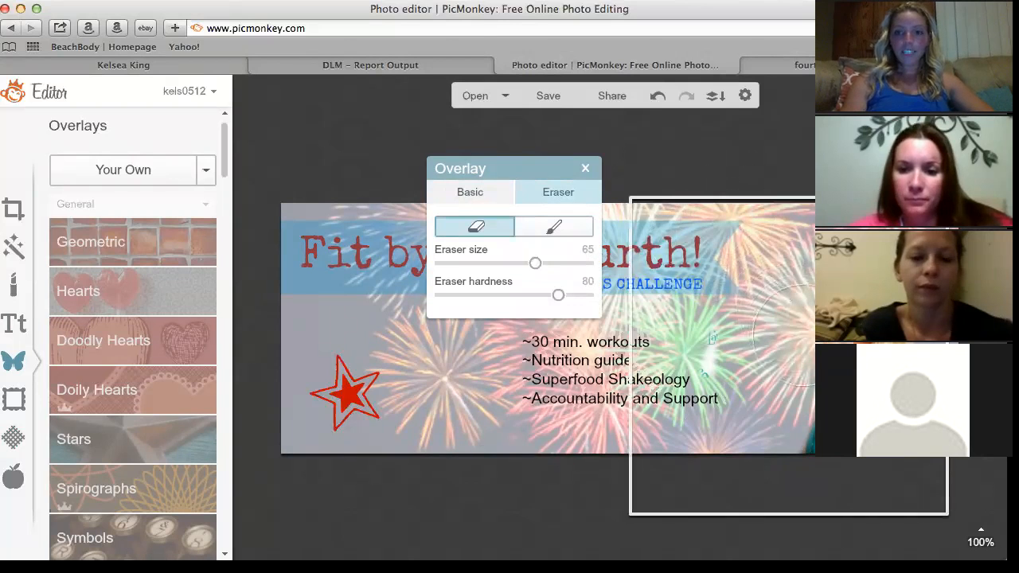
pyautogui.click(549, 231)
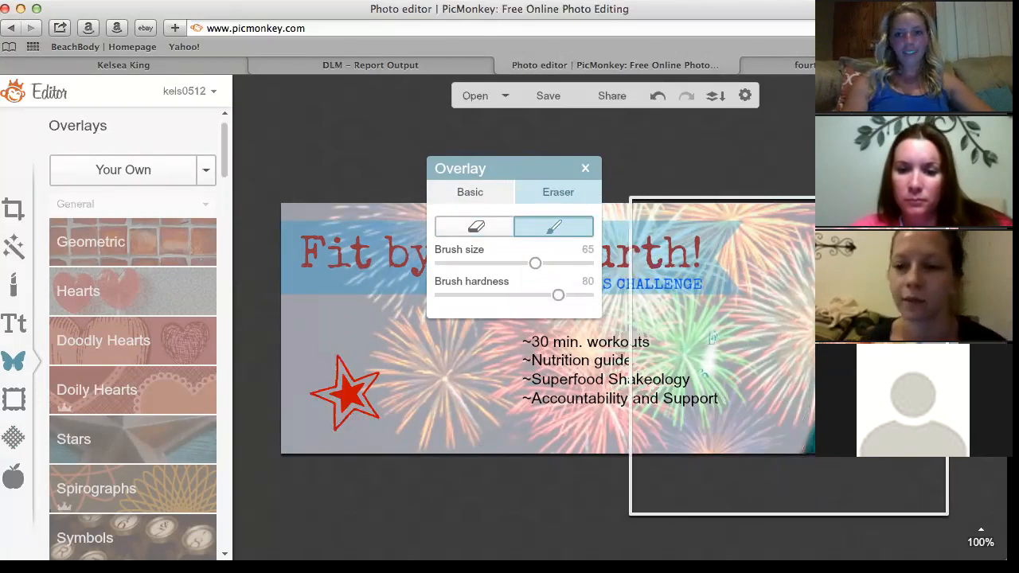
# Close the Overlay panel and try leaving the editor to start a new design.
pyautogui.click(584, 169)
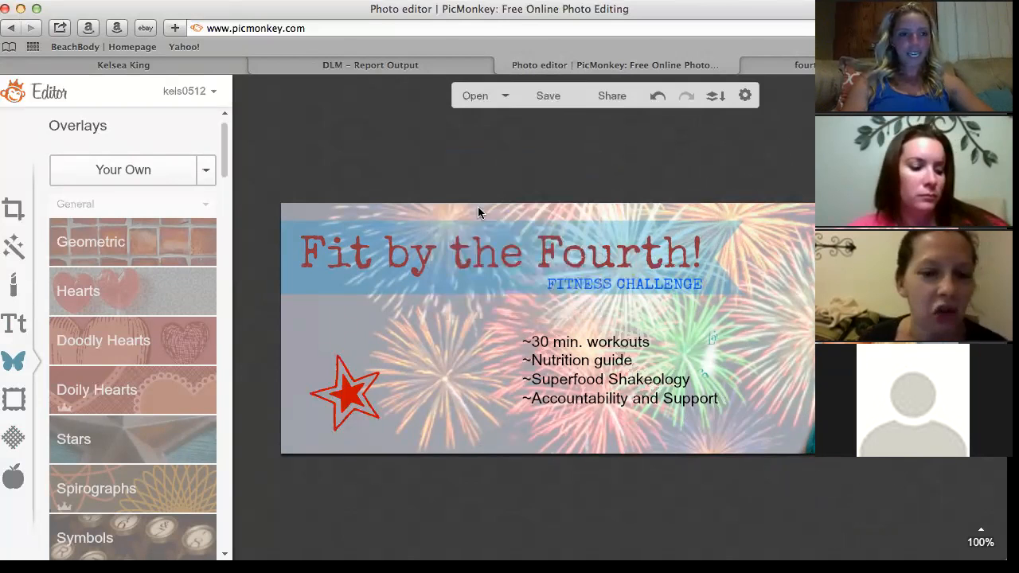
pyautogui.moveTo(224, 130); pyautogui.dragTo(229, 101)
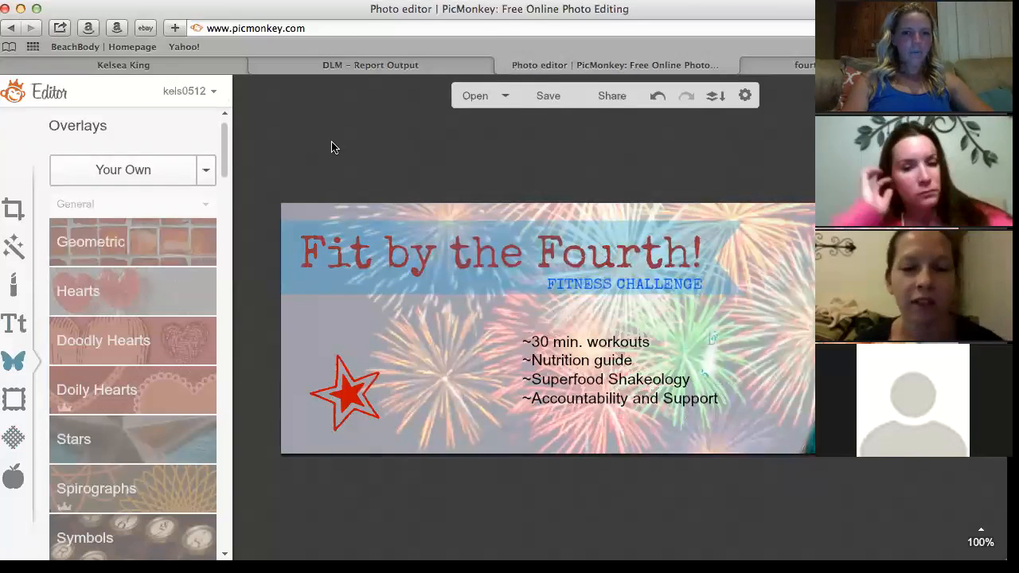
pyautogui.click(987, 93)
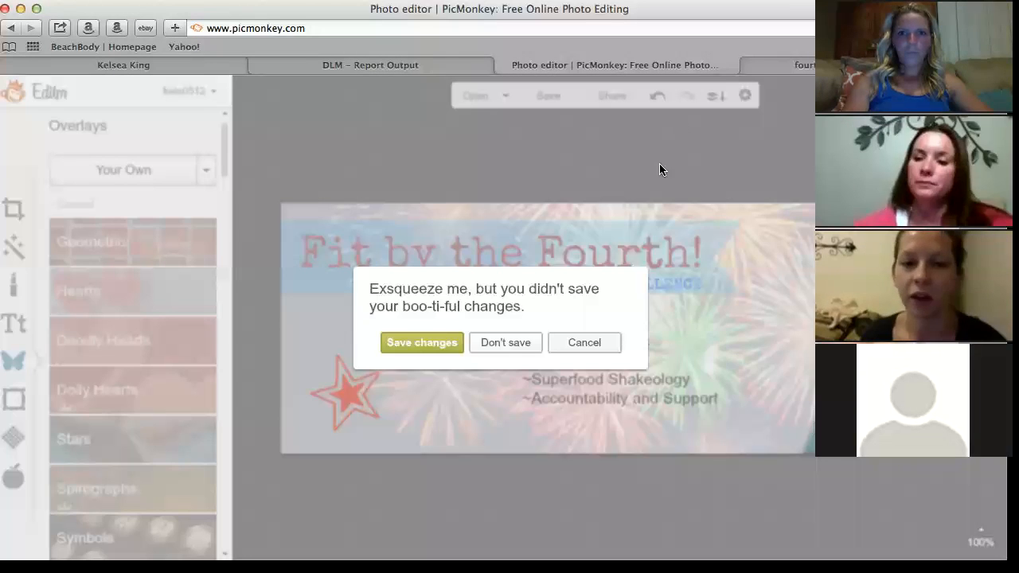
# Discard the unsaved flyer and start a new blank Facebook cover design.
pyautogui.click(486, 342)
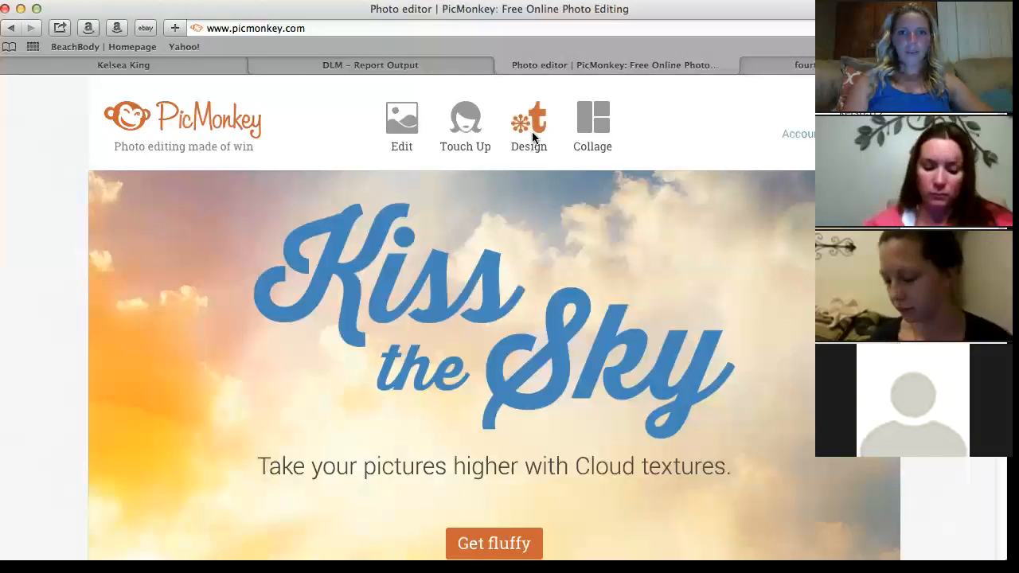
pyautogui.moveTo(533, 138)
pyautogui.click(495, 269)
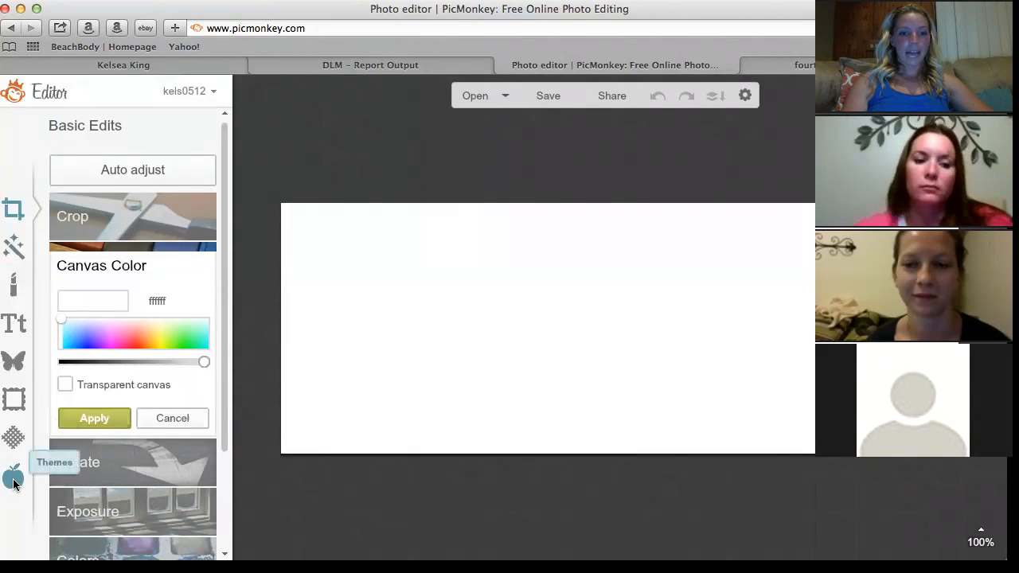
# Open the Celebrate theme and expand its Fireworks overlays.
pyautogui.click(13, 290)
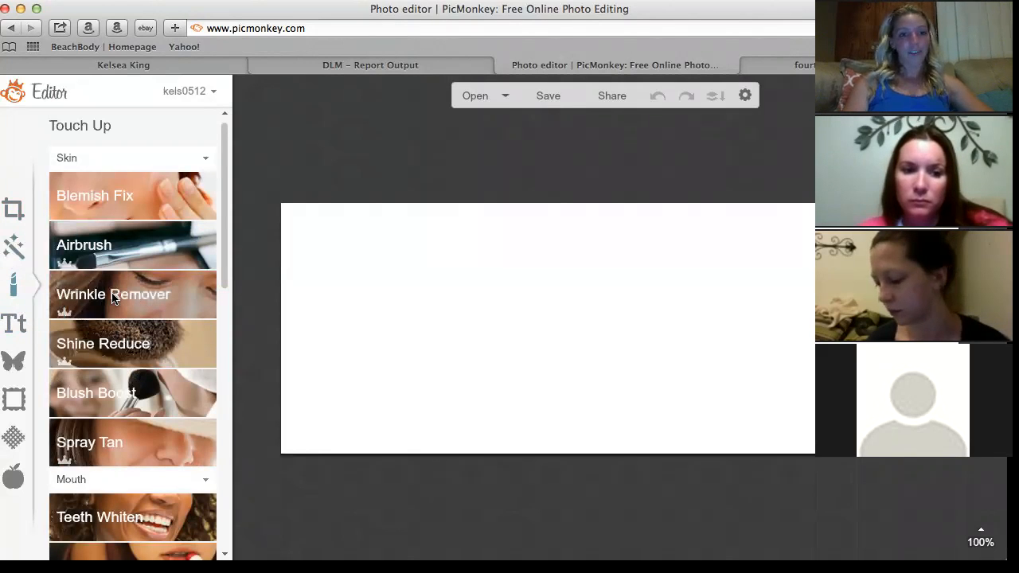
pyautogui.click(14, 477)
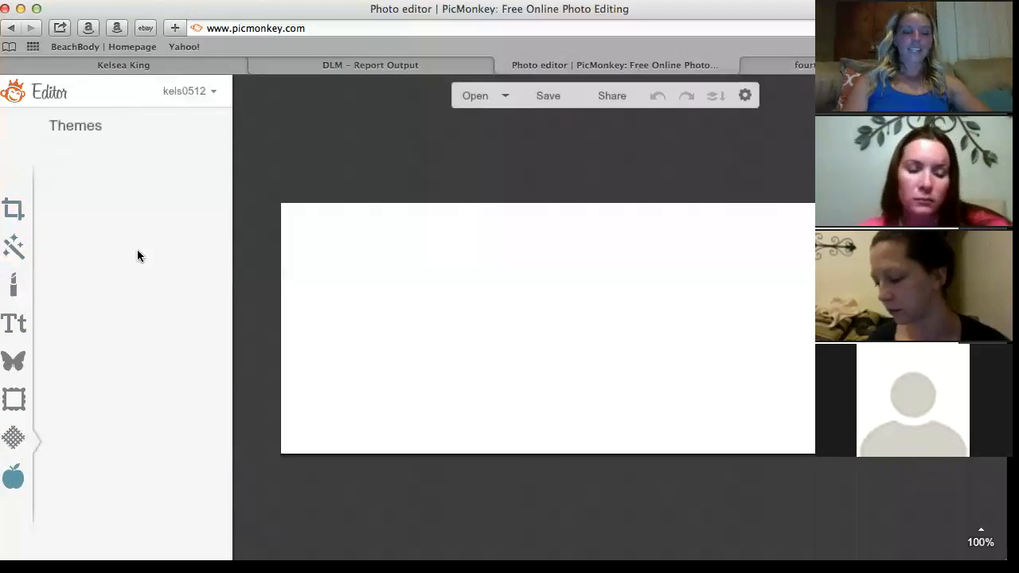
pyautogui.scroll(-2, 221, 160)
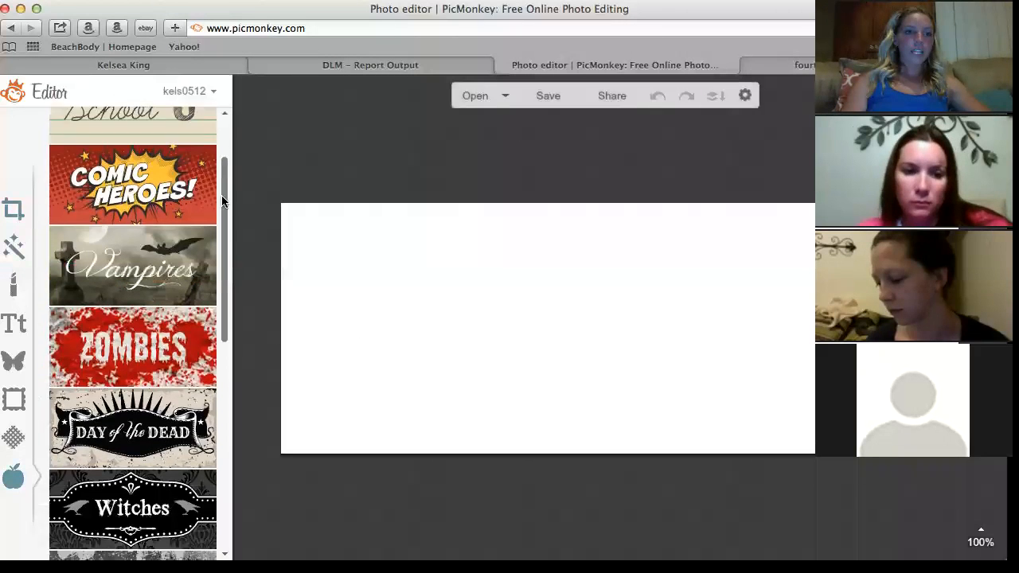
pyautogui.scroll(-10, 222, 202)
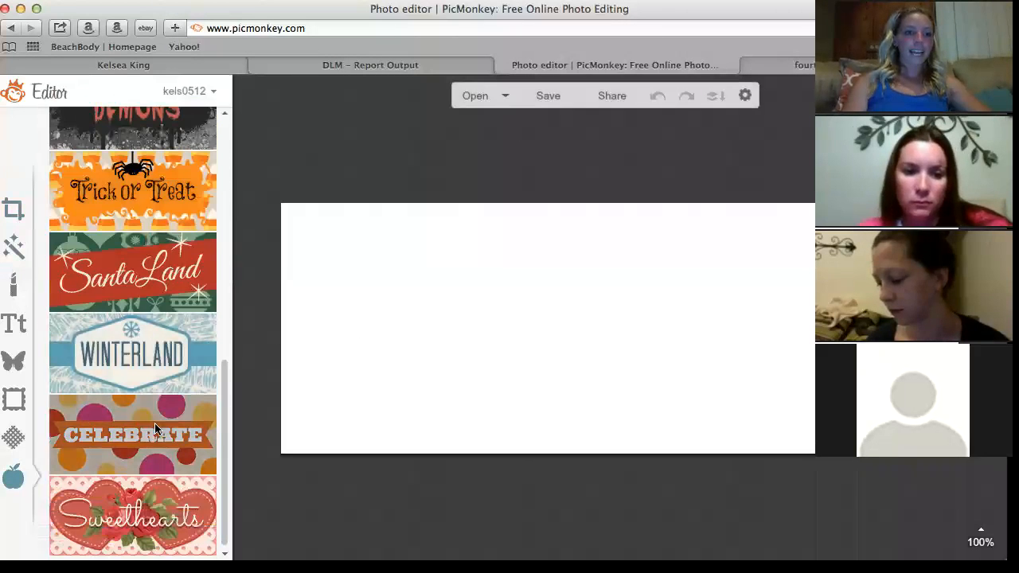
pyautogui.click(142, 439)
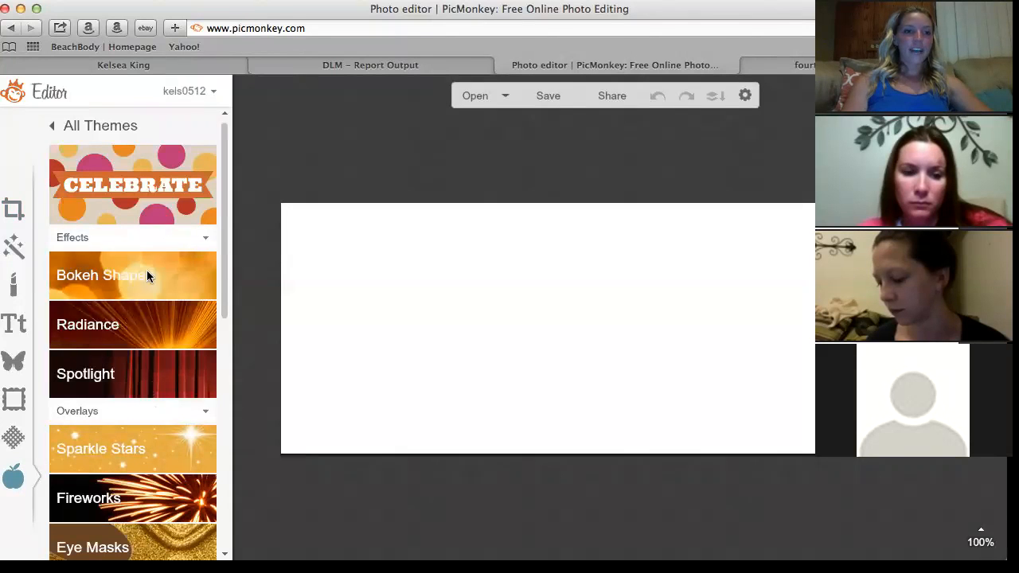
pyautogui.moveTo(223, 270); pyautogui.dragTo(221, 318)
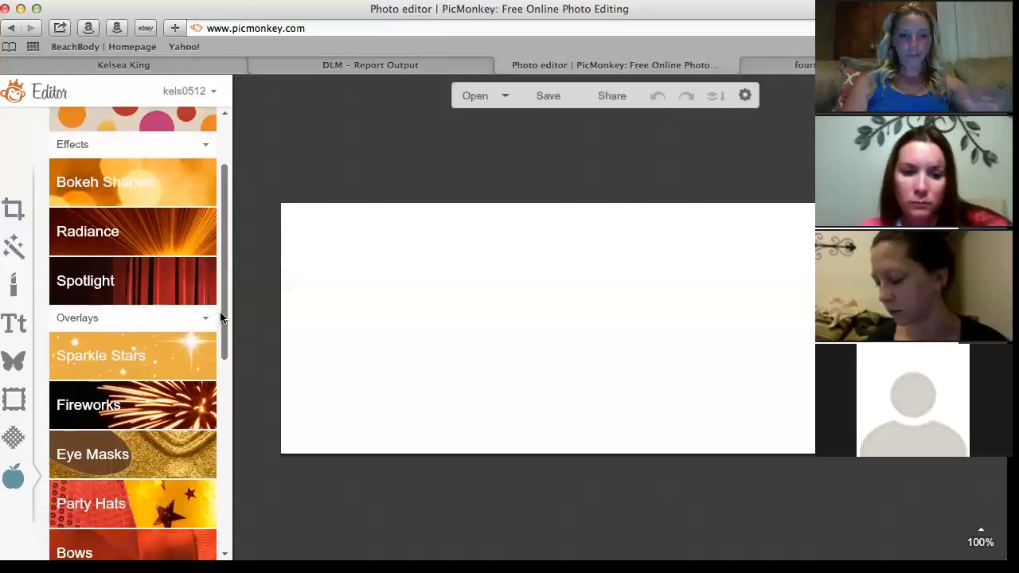
pyautogui.scroll(-3, 221, 320)
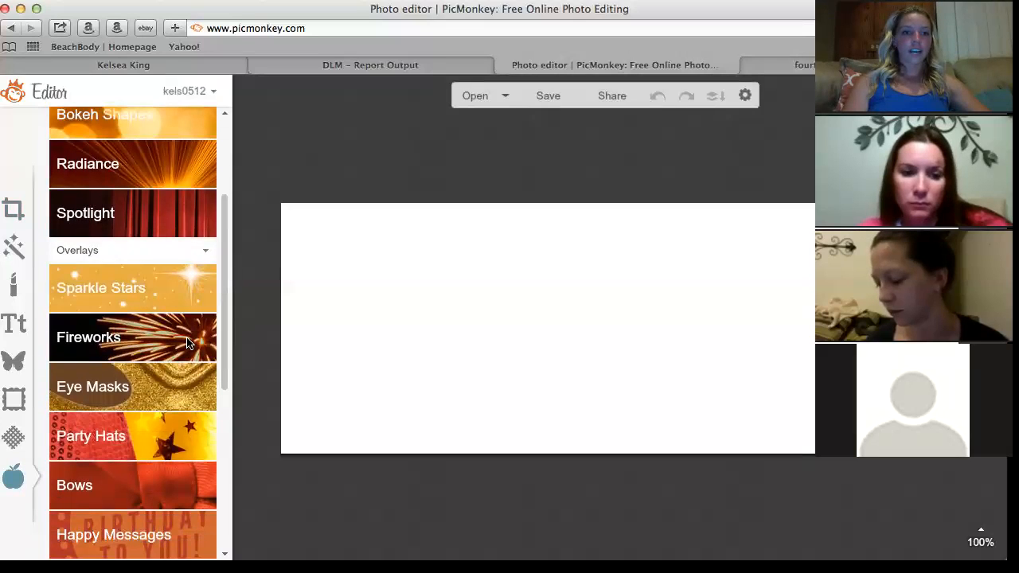
pyautogui.click(188, 341)
# Add a firework overlay, enlarge it and move it upward.
pyautogui.click(151, 385)
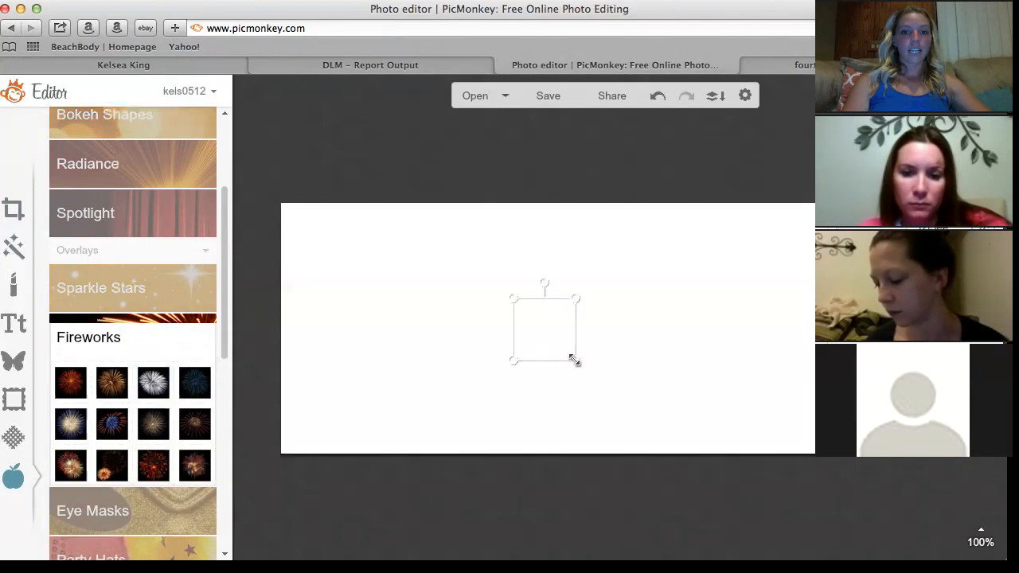
pyautogui.moveTo(575, 361); pyautogui.dragTo(676, 446)
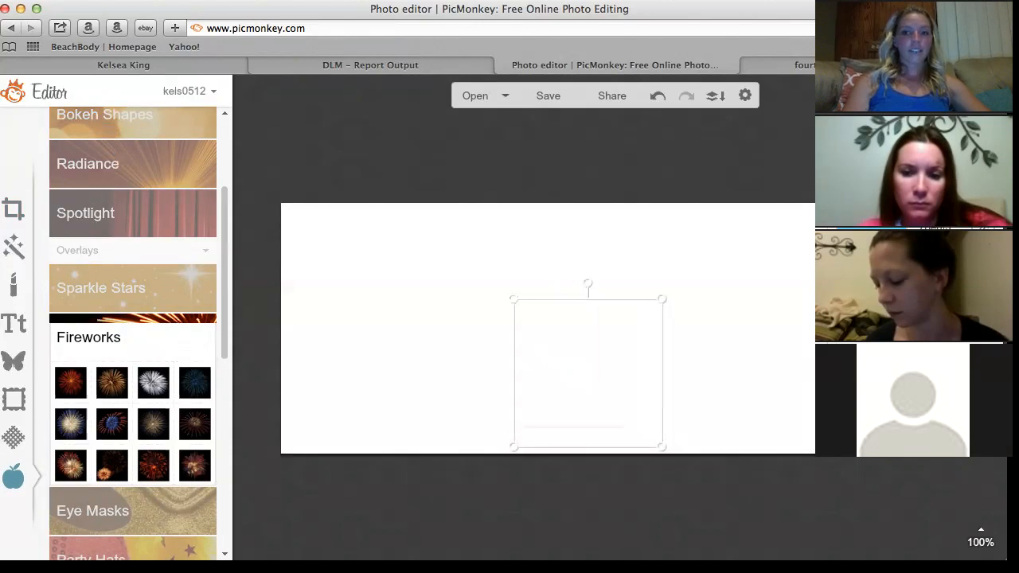
pyautogui.moveTo(576, 364); pyautogui.dragTo(573, 295)
# Try a few other firework overlays, then add a teal and purple Party Bunting overlay.
pyautogui.click(197, 386)
pyautogui.click(198, 426)
pyautogui.click(194, 386)
pyautogui.moveTo(222, 317); pyautogui.dragTo(227, 468)
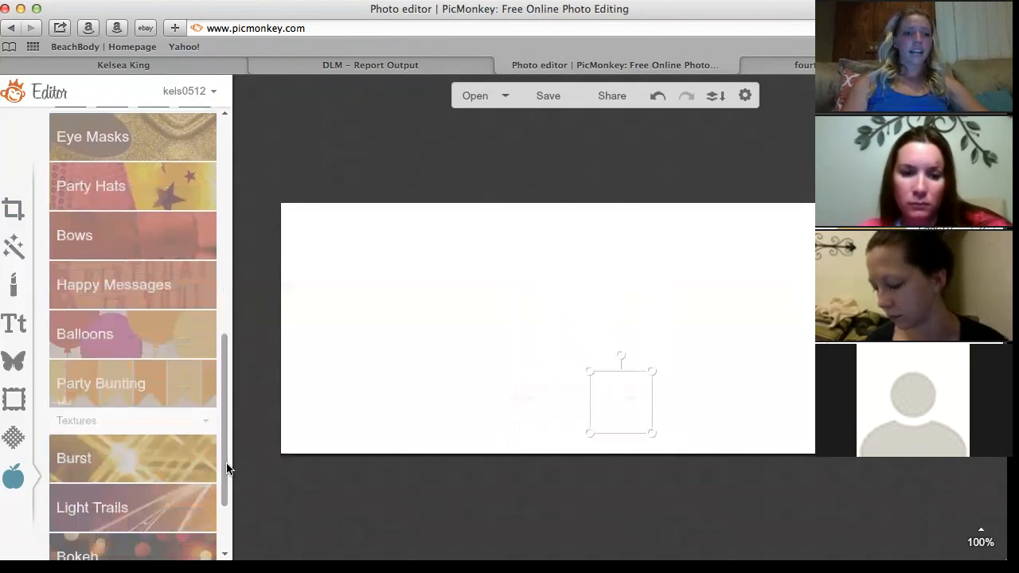
pyautogui.click(174, 387)
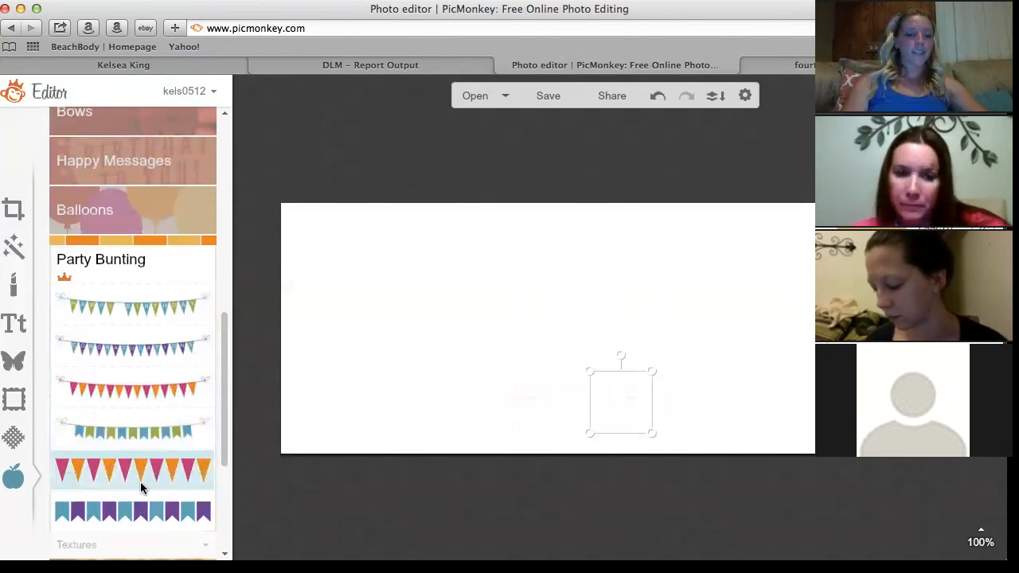
pyautogui.click(122, 512)
# Move the bunting to the top and stretch it across the full canvas width.
pyautogui.moveTo(668, 396); pyautogui.dragTo(556, 227)
pyautogui.moveTo(626, 240); pyautogui.dragTo(940, 288)
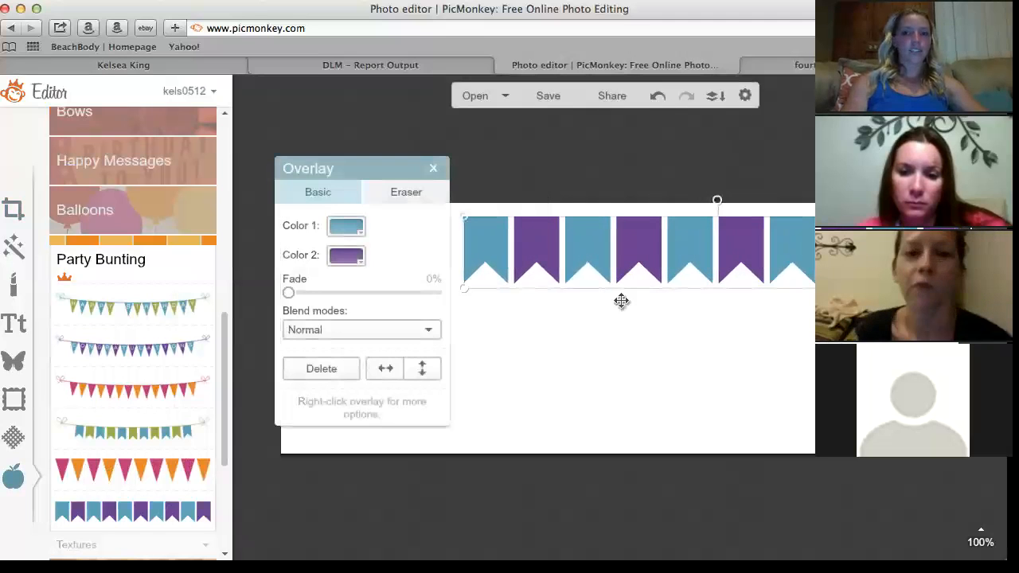
pyautogui.moveTo(466, 284); pyautogui.dragTo(277, 337)
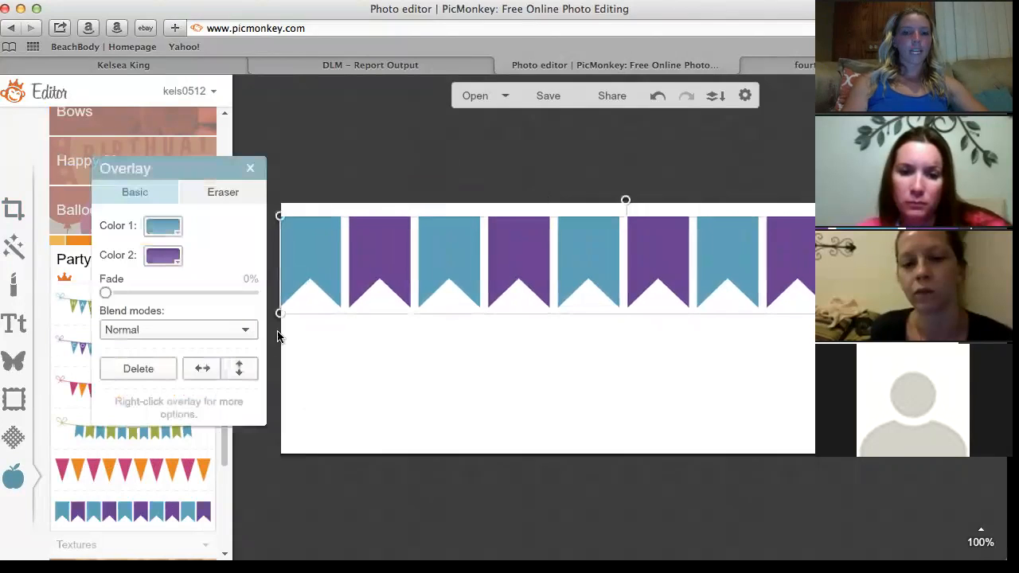
# Recolour the blue flags green (00aa38) and begin changing the purple flags' colour.
pyautogui.click(178, 232)
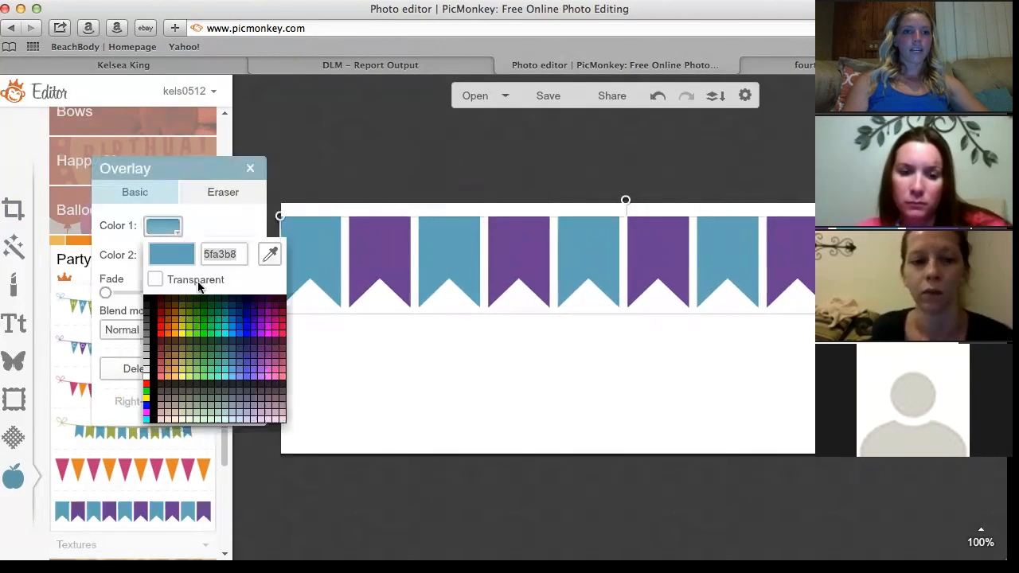
pyautogui.click(212, 322)
pyautogui.click(176, 263)
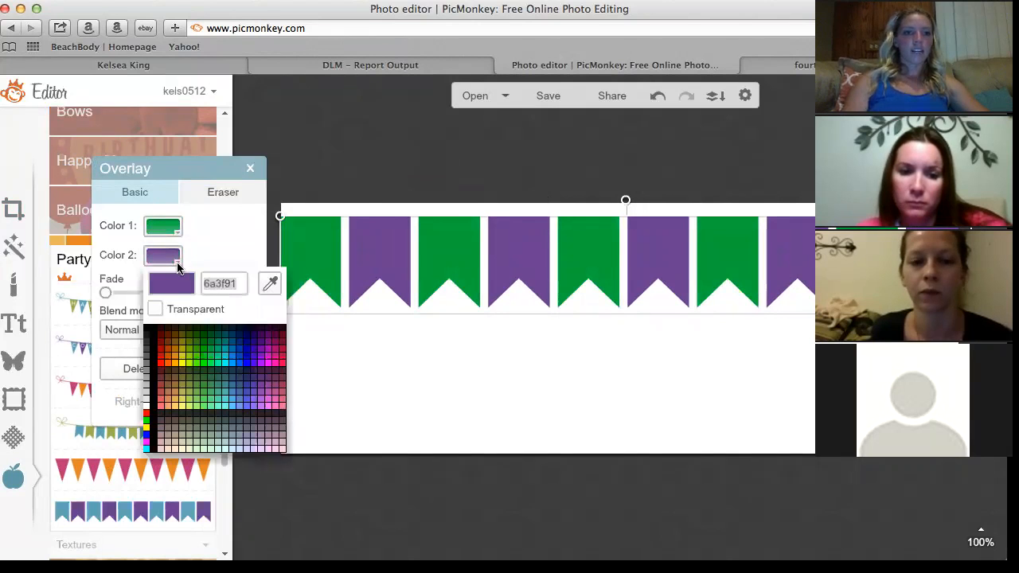
# Make the second flag colour black, then place a size-78 'Y' on the second green pennant.
pyautogui.click(146, 329)
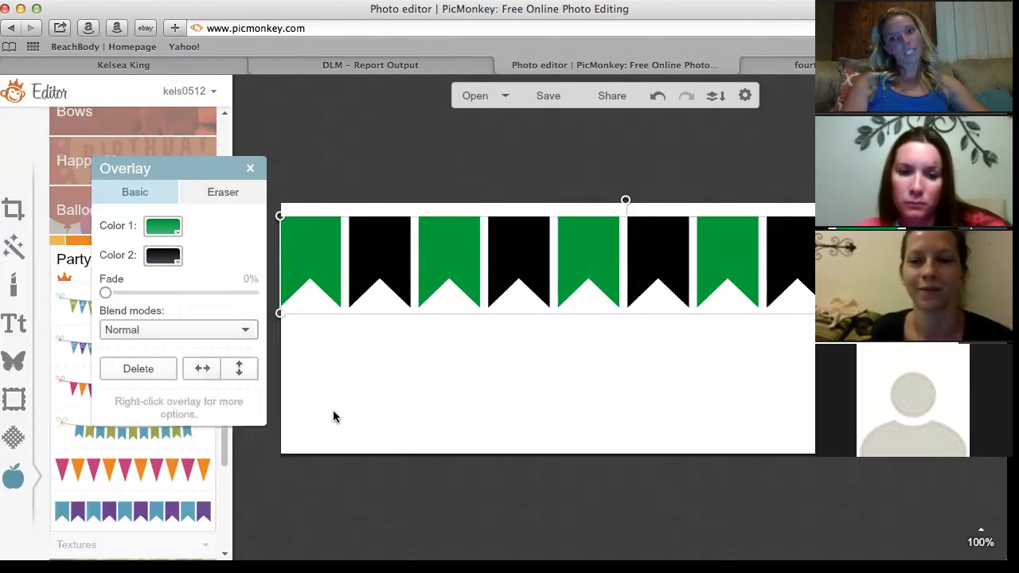
pyautogui.click(375, 402)
pyautogui.click(14, 322)
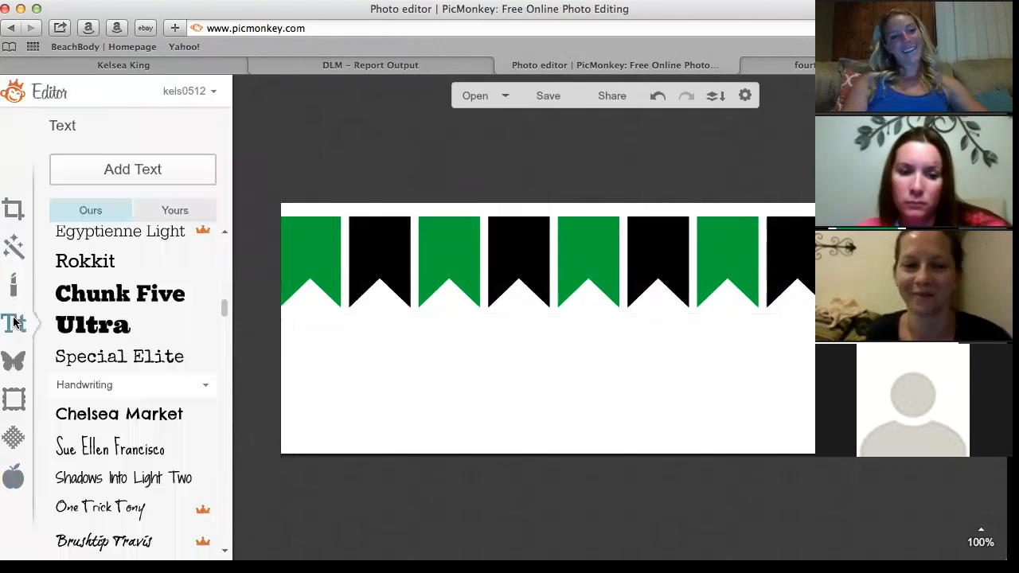
pyautogui.click(108, 169)
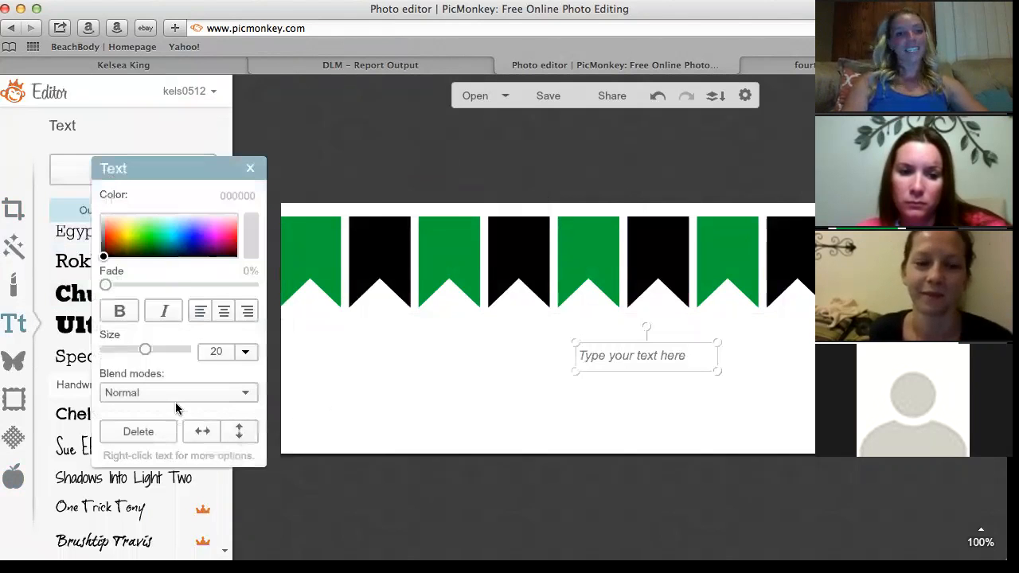
pyautogui.click(629, 355)
pyautogui.write('Y')
pyautogui.moveTo(628, 355); pyautogui.dragTo(539, 355)
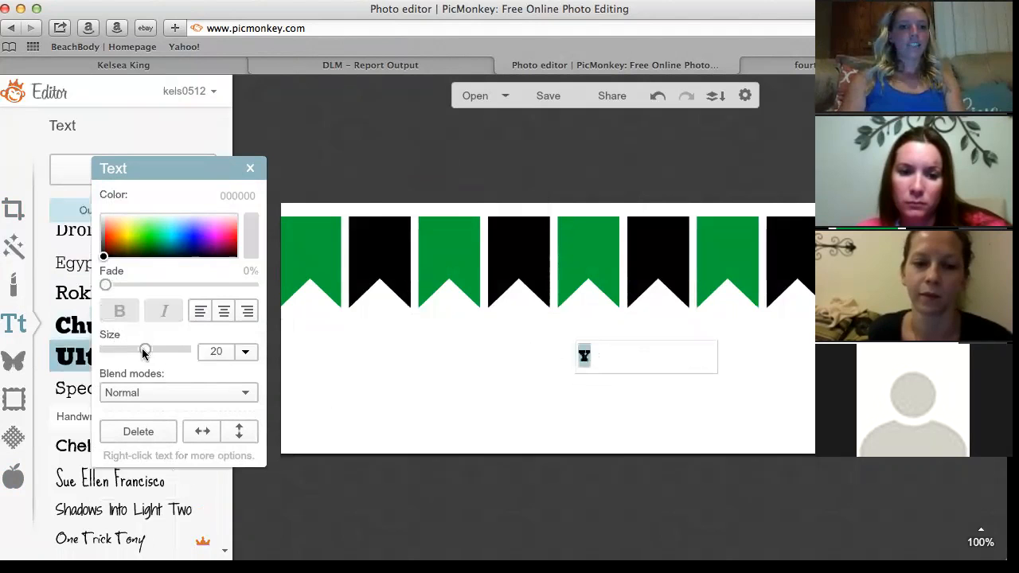
pyautogui.moveTo(144, 351); pyautogui.dragTo(182, 350)
pyautogui.click(432, 379)
pyautogui.moveTo(625, 361); pyautogui.dragTo(474, 255)
pyautogui.click(437, 405)
# Add a size-78 'A' and place it on the third green pennant.
pyautogui.scroll(1, 143, 329)
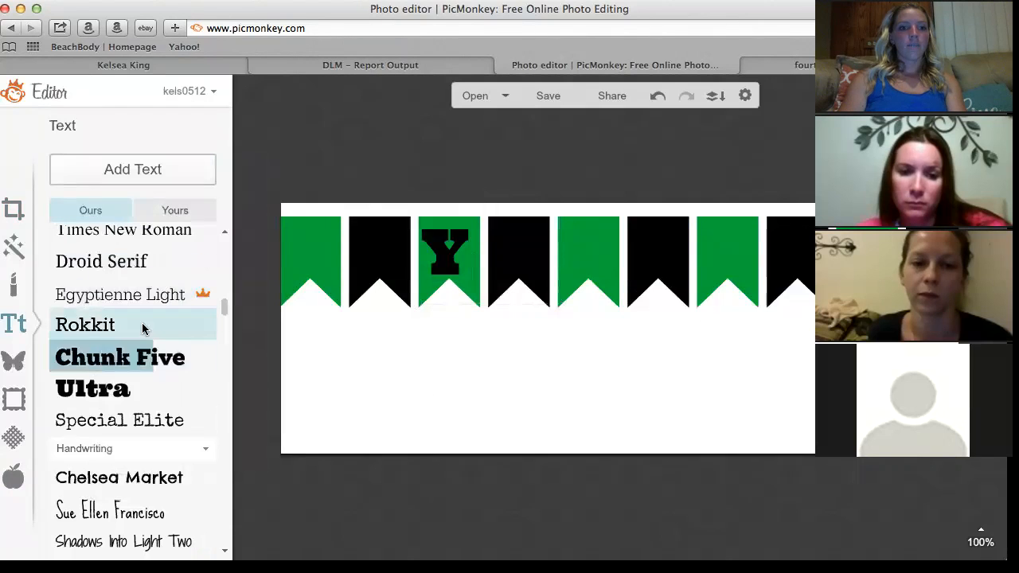
pyautogui.click(155, 171)
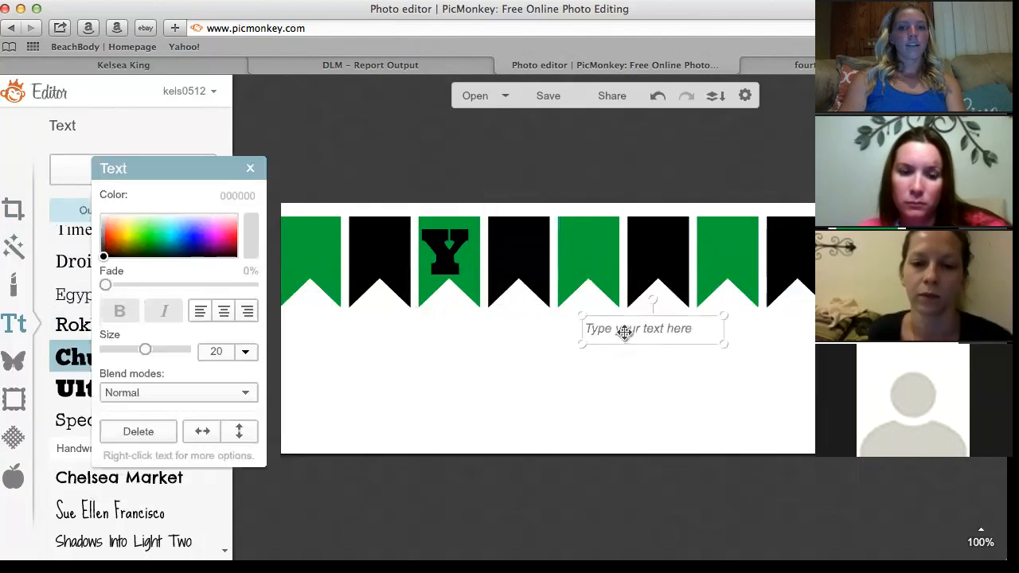
pyautogui.write('A')
pyautogui.moveTo(614, 334); pyautogui.dragTo(495, 316)
pyautogui.moveTo(148, 348); pyautogui.dragTo(186, 349)
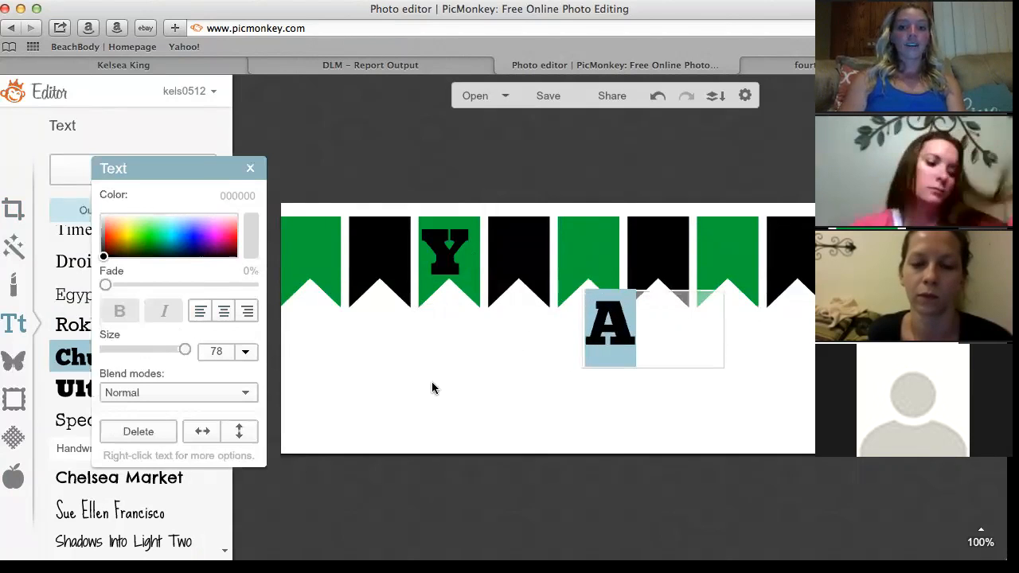
pyautogui.click(648, 355)
pyautogui.moveTo(678, 337); pyautogui.dragTo(659, 263)
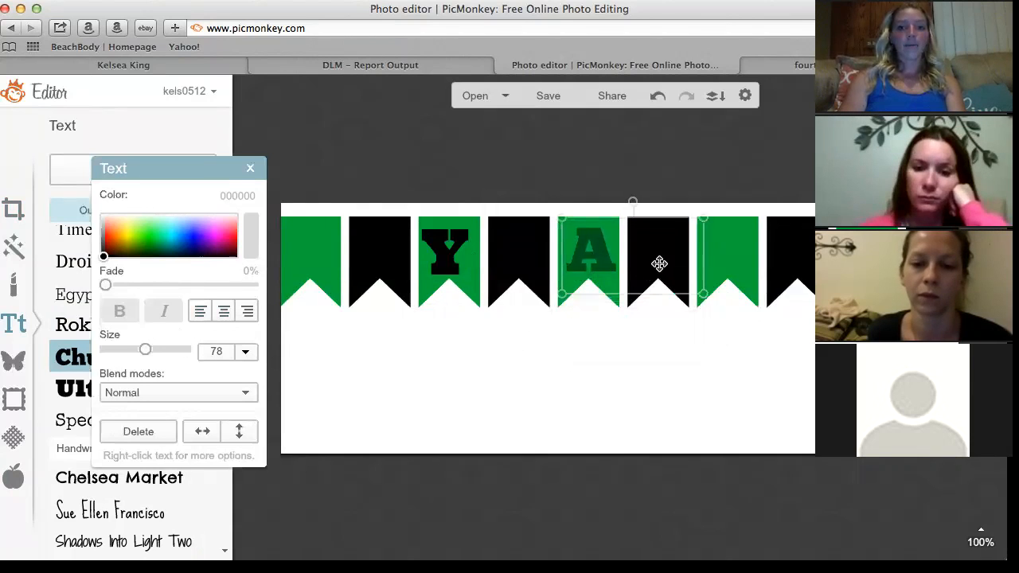
pyautogui.click(741, 328)
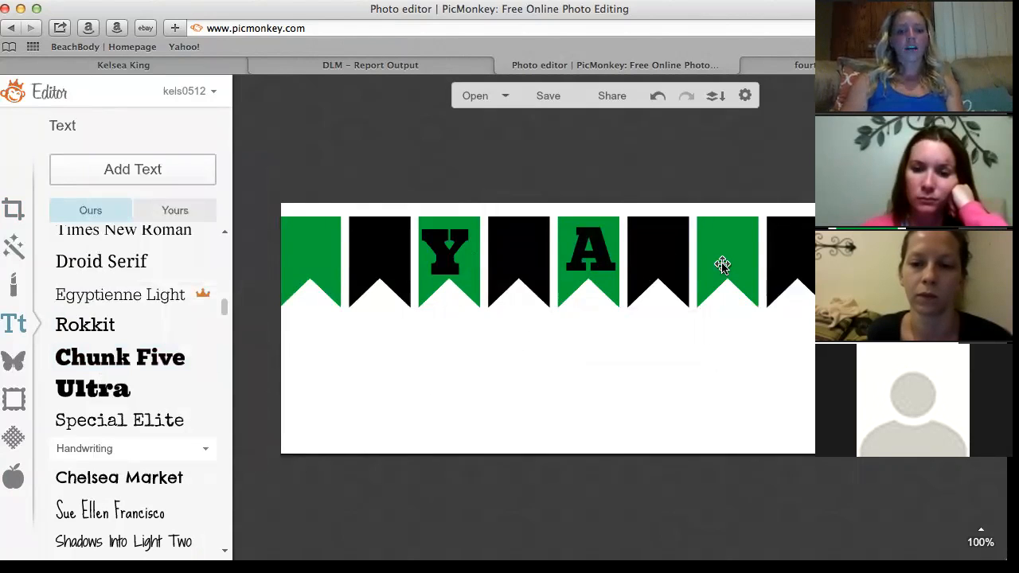
# Select the bunting banner overlay.
pyautogui.click(722, 264)
pyautogui.click(712, 350)
pyautogui.click(715, 254)
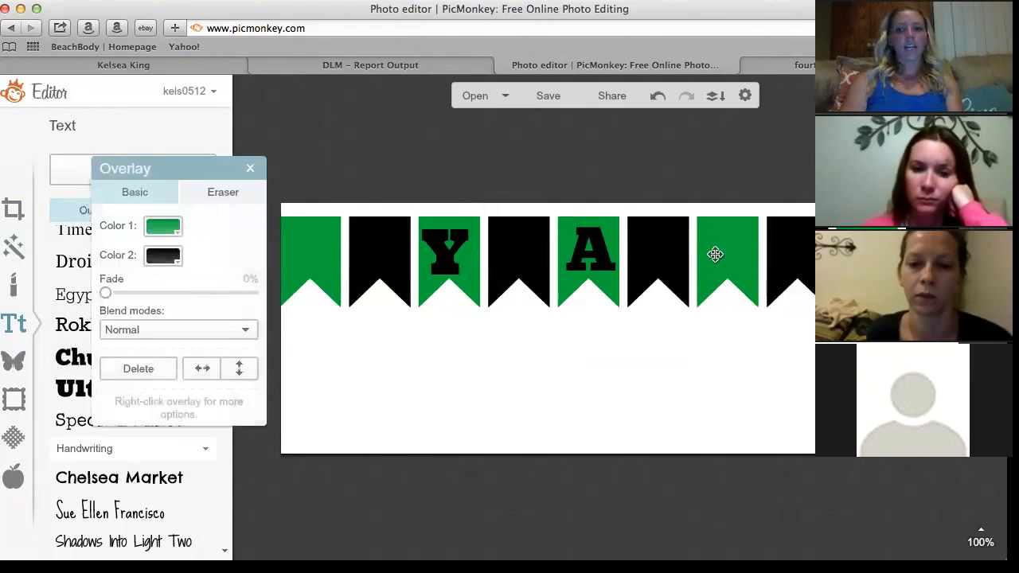
# Duplicate the bunting banner, move the copy below the original and flip it vertically.
pyautogui.click(714, 374)
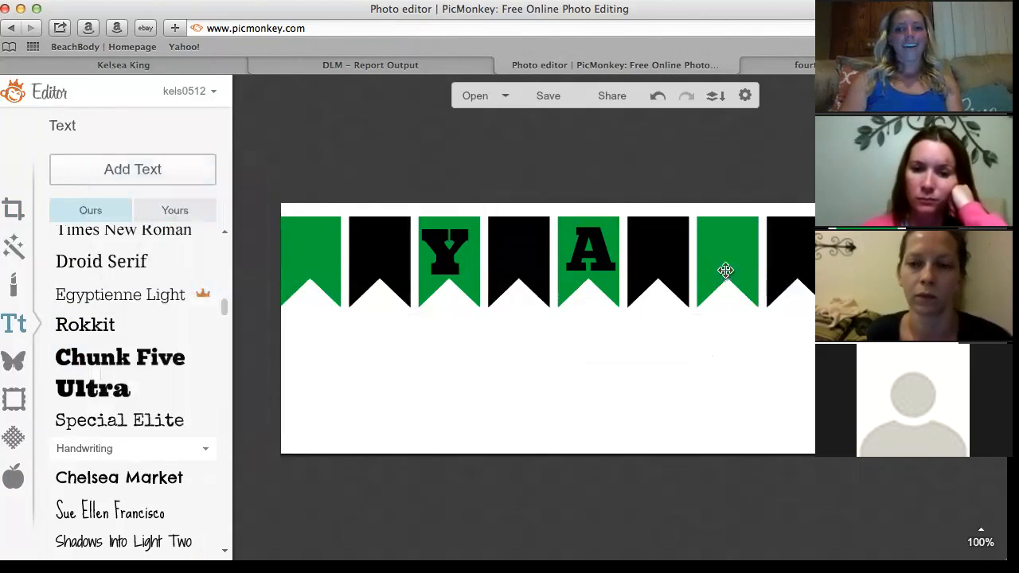
pyautogui.click(717, 261)
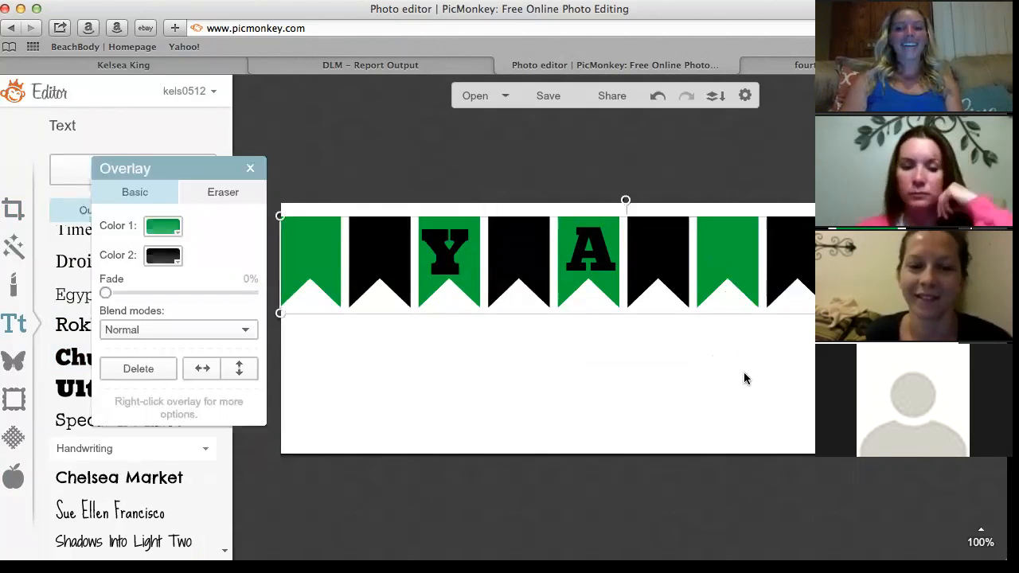
pyautogui.press('super+v')
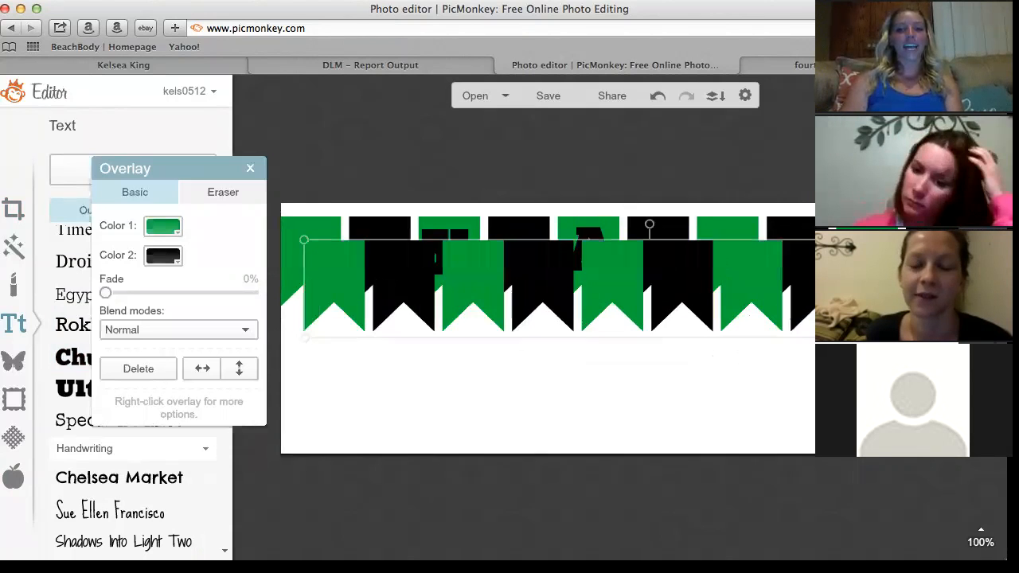
pyautogui.moveTo(678, 282); pyautogui.dragTo(652, 378)
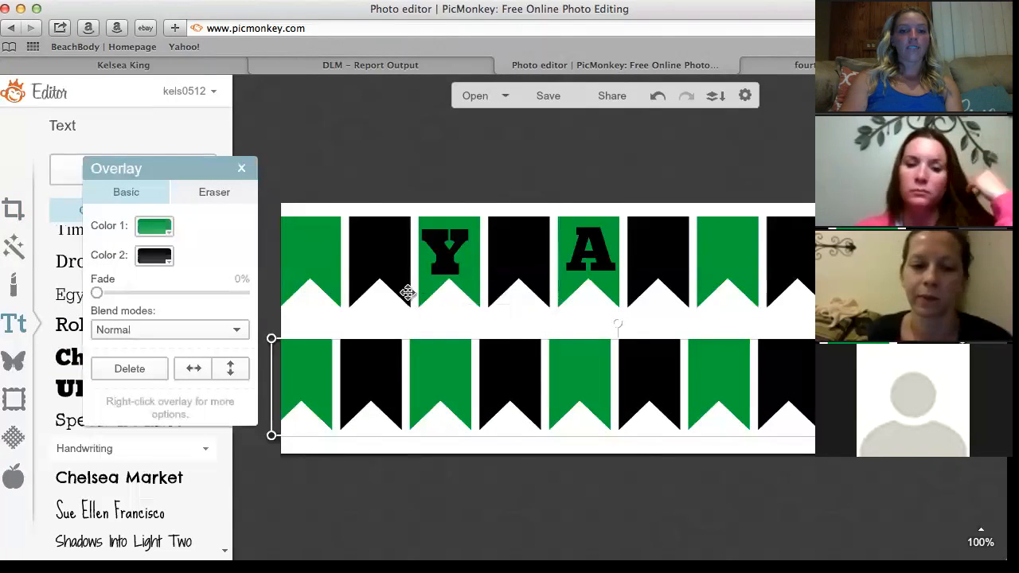
pyautogui.click(230, 374)
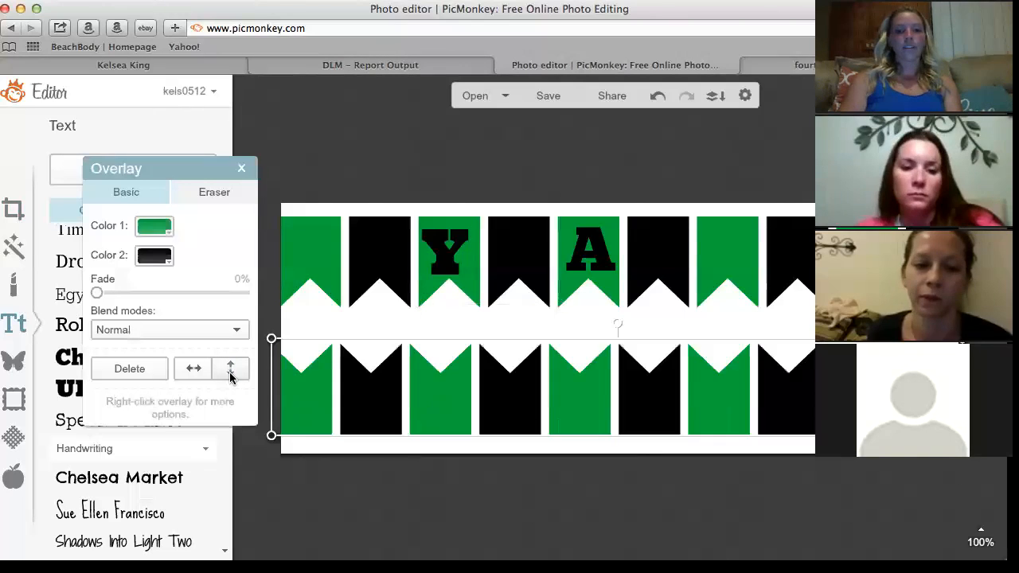
pyautogui.moveTo(590, 397); pyautogui.dragTo(596, 406)
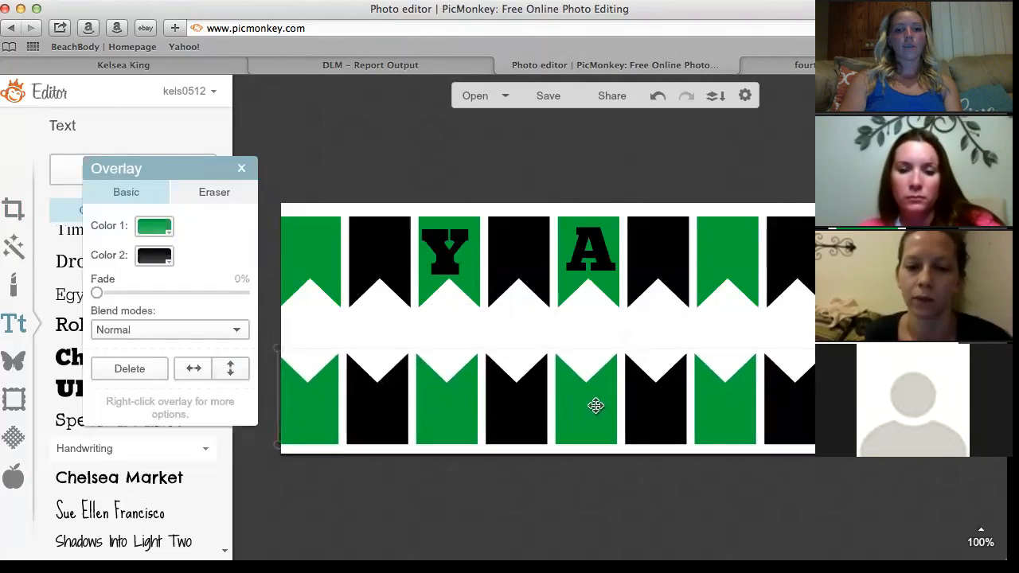
pyautogui.click(714, 177)
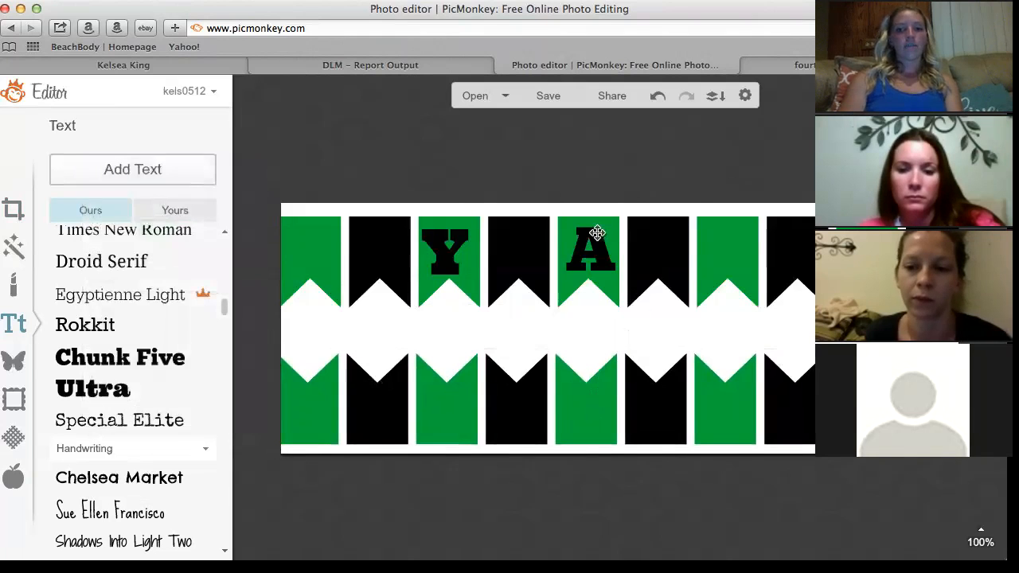
# Check the A's font and keep Chunk Five as the text font.
pyautogui.click(597, 233)
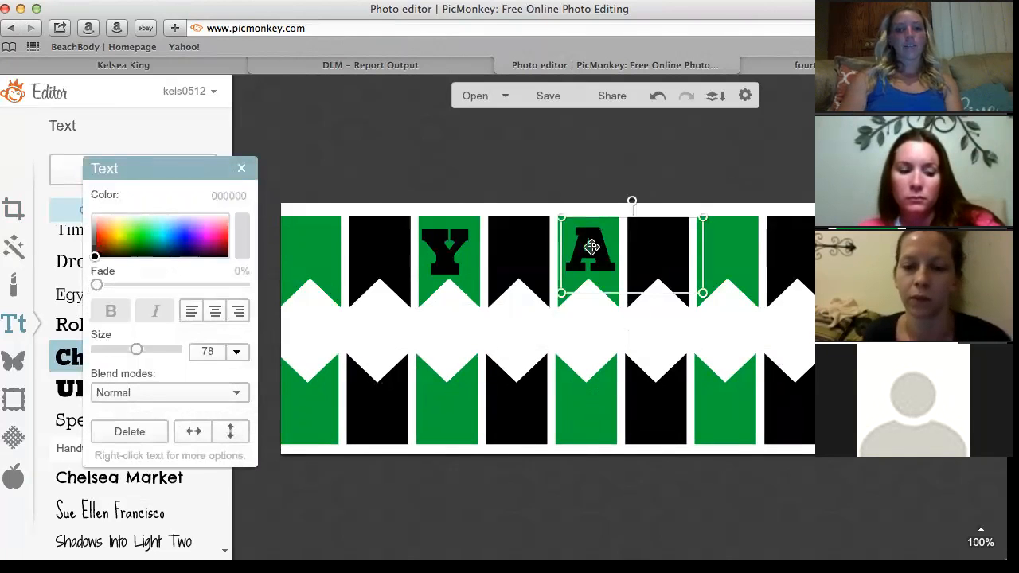
pyautogui.doubleClick(588, 249)
pyautogui.click(501, 141)
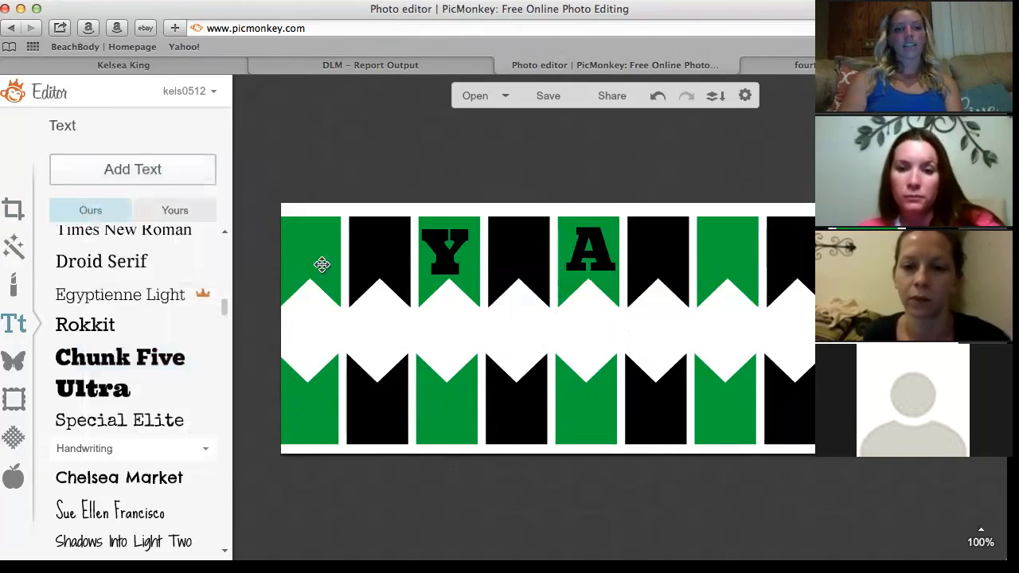
pyautogui.click(188, 363)
# Add a size-78 'Y' and place it on the fourth green pennant.
pyautogui.click(167, 176)
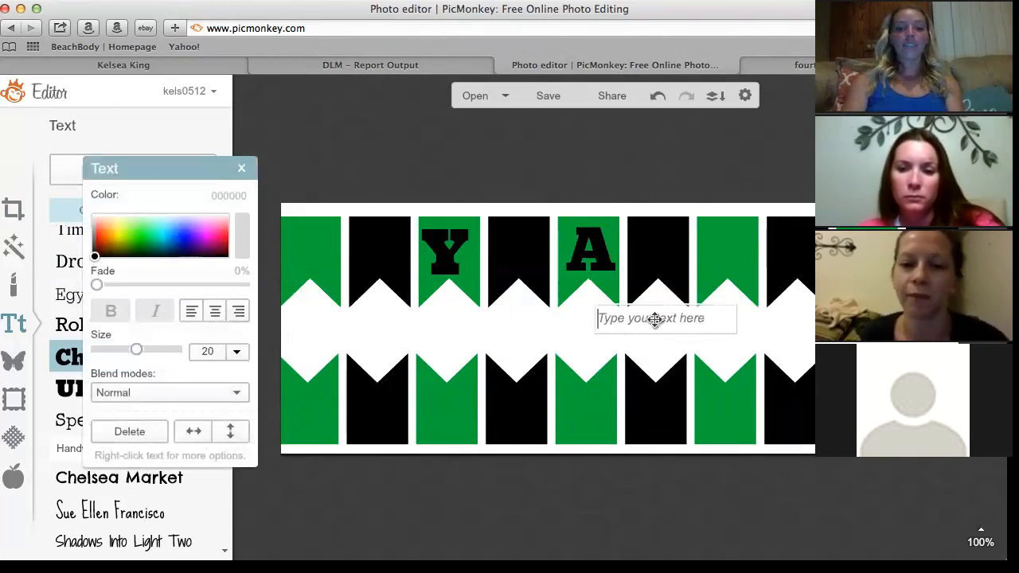
pyautogui.write('Y')
pyautogui.moveTo(606, 321); pyautogui.dragTo(557, 324)
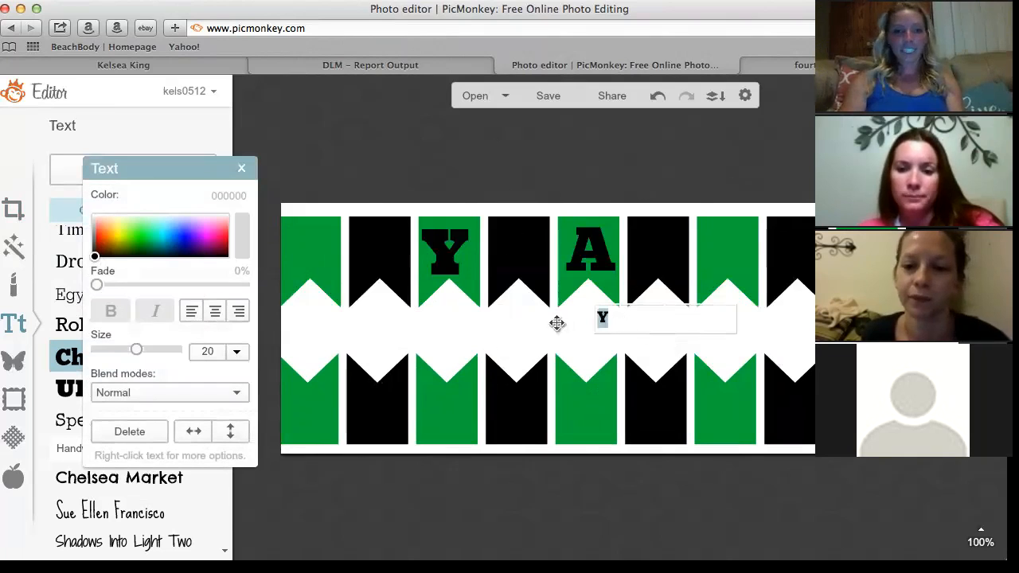
pyautogui.moveTo(148, 351); pyautogui.dragTo(197, 367)
pyautogui.click(593, 325)
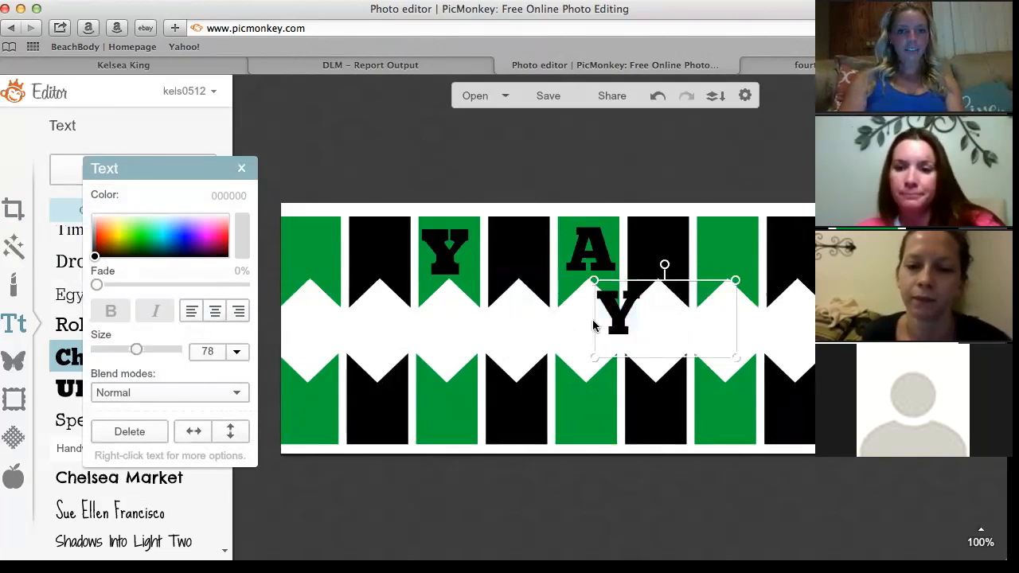
pyautogui.moveTo(668, 305); pyautogui.dragTo(780, 253)
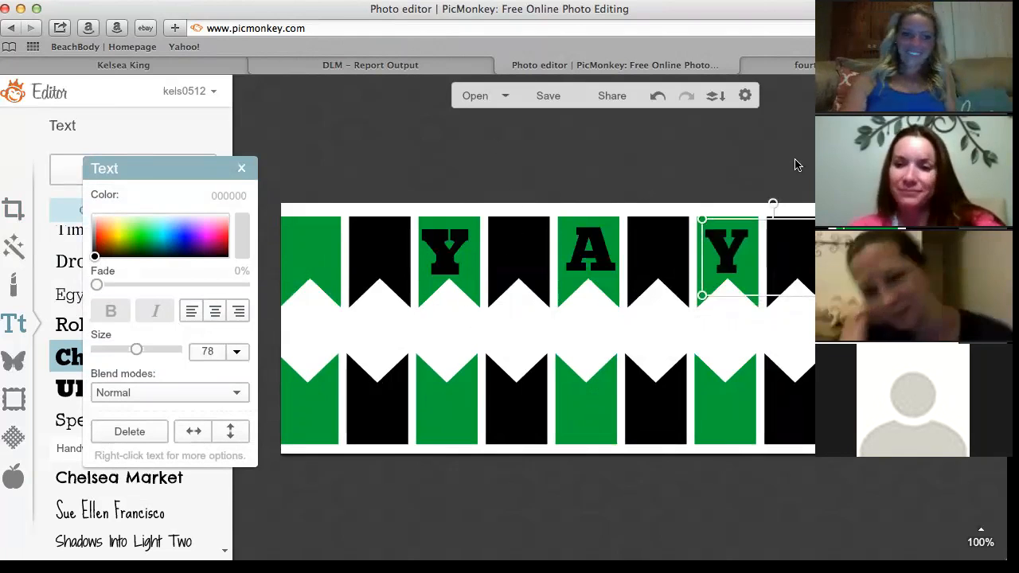
pyautogui.click(753, 164)
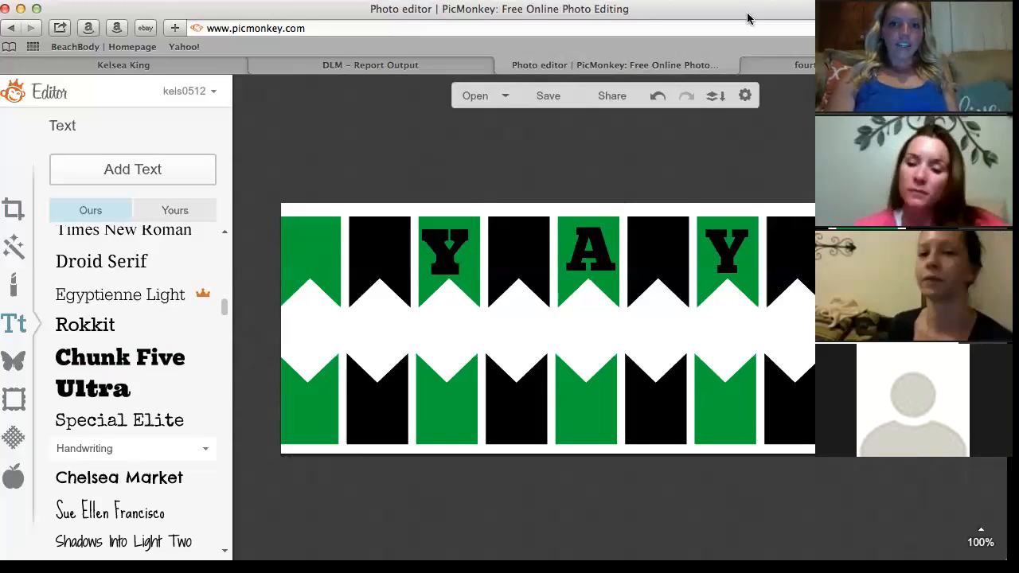
# Close the fourth browser tab, leaving three tabs open.
pyautogui.click(748, 66)
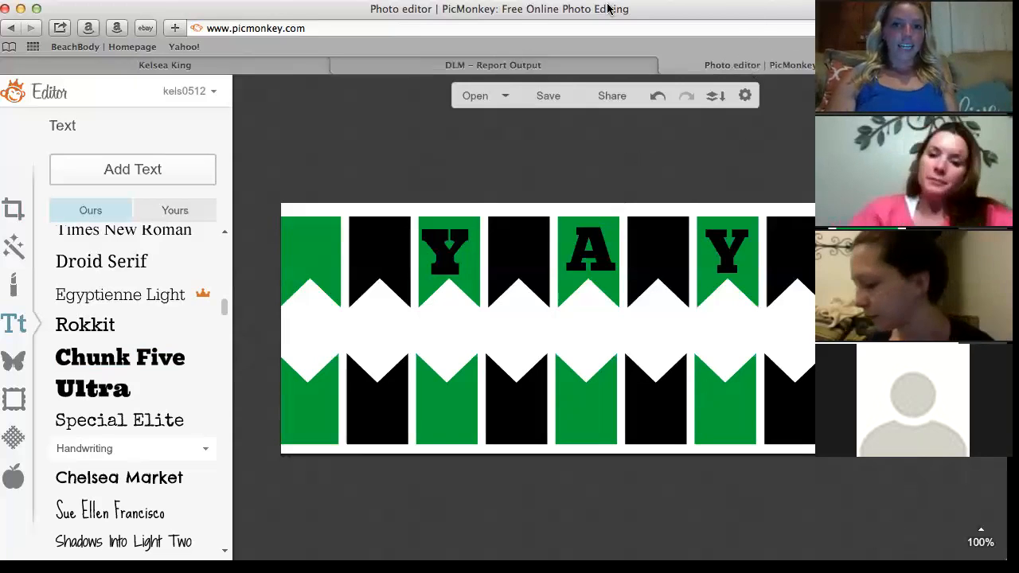